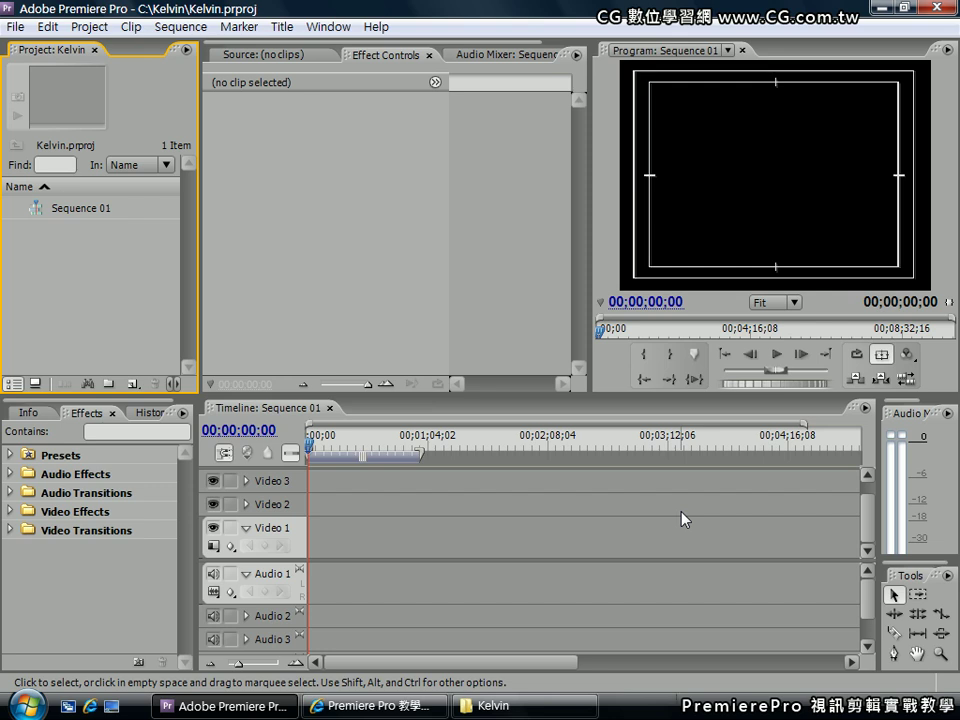
Minimize Premiere Pro, view Kelvin.prproj's details in the Kelvin folder, then return to Premiere.
left_click(884, 7)
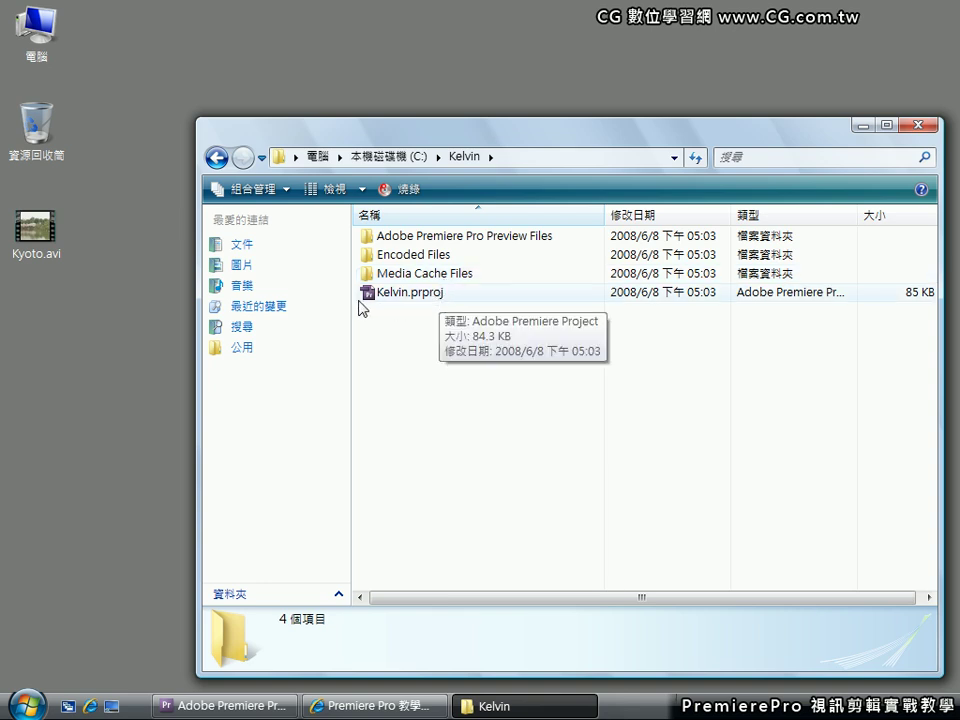
left_click(439, 297)
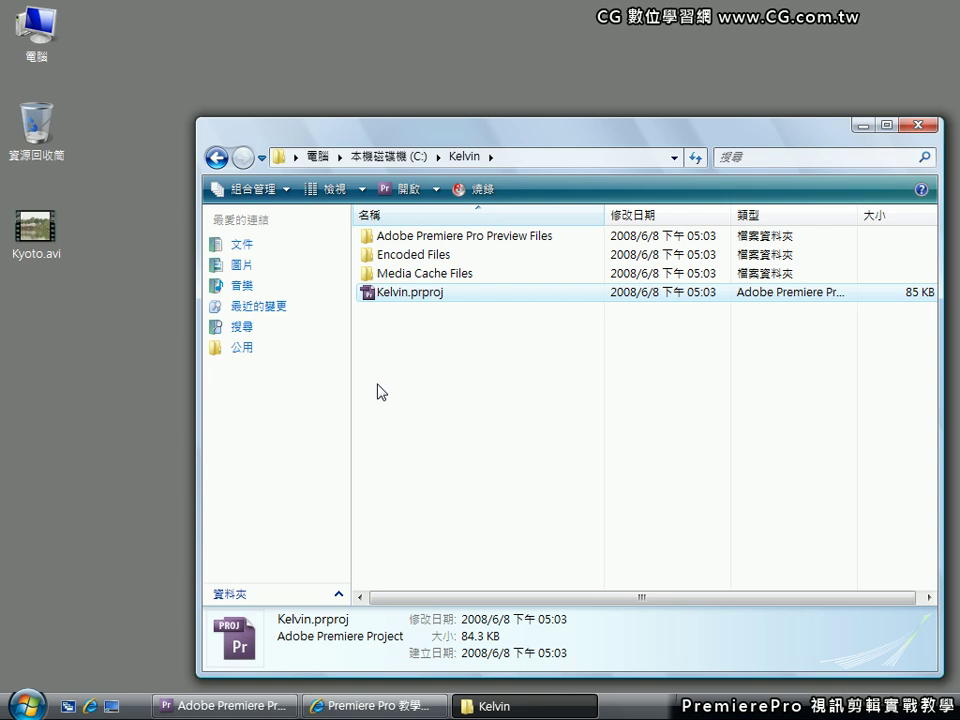
left_click(230, 705)
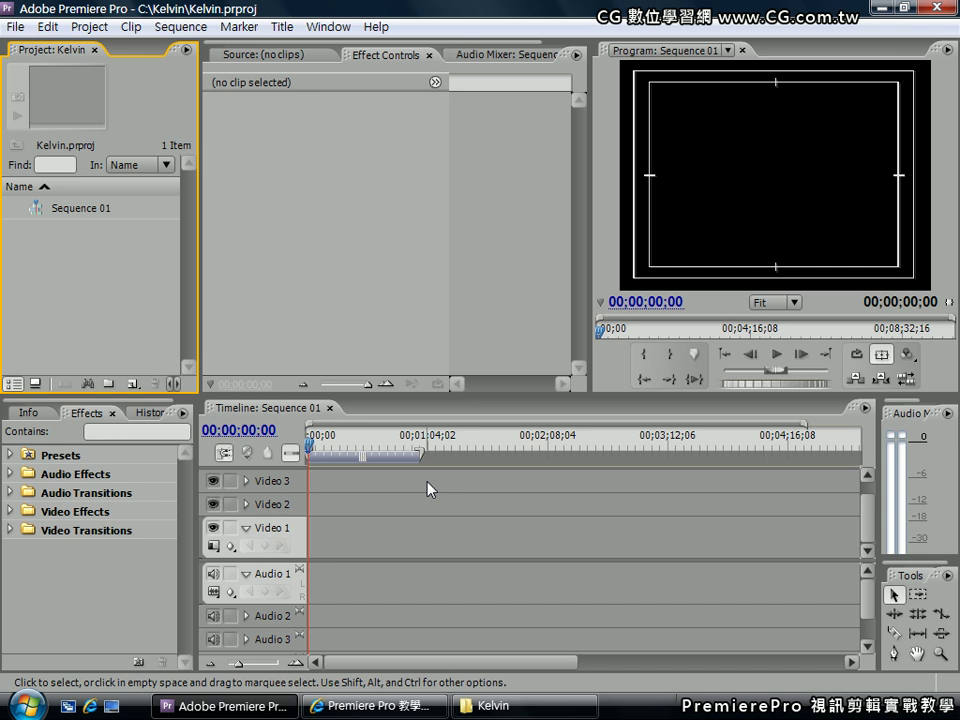
left_click(255, 305)
left_click(602, 290)
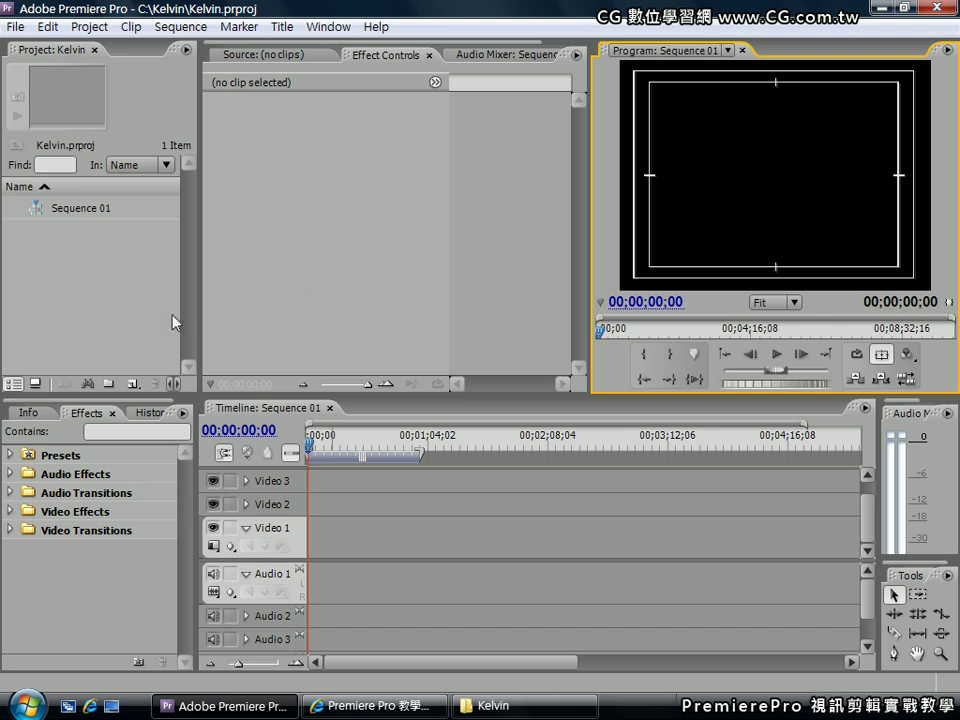
left_click(110, 585)
left_click(317, 564)
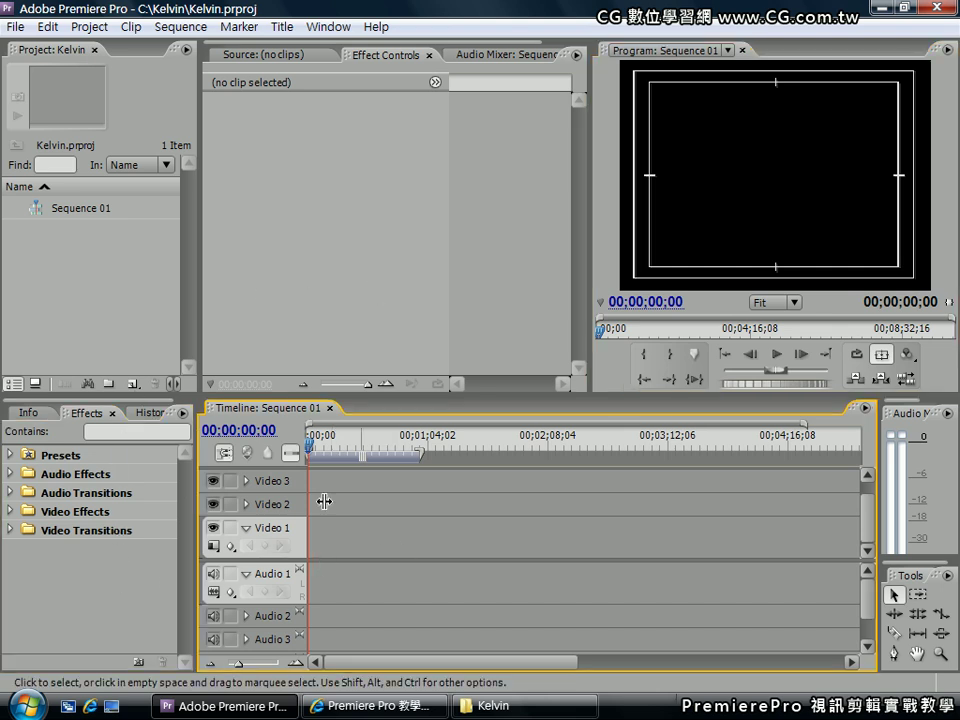
left_click(106, 276)
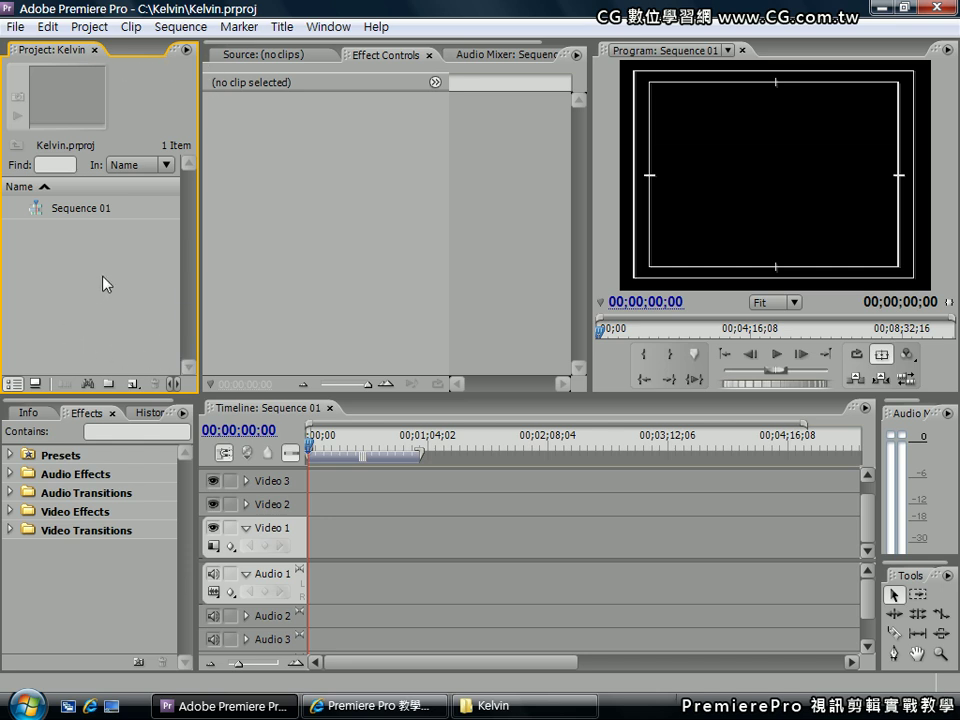
Cycle through Source, Effect Controls and Audio Mixer, ending on Source with the Program monitor active.
left_click(288, 62)
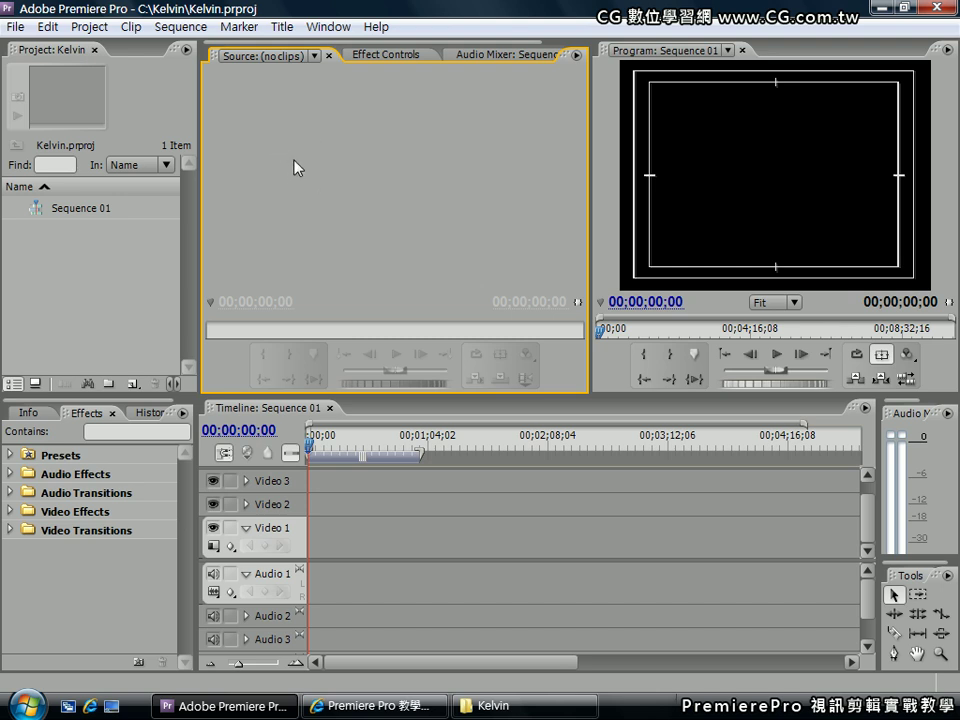
left_click(390, 58)
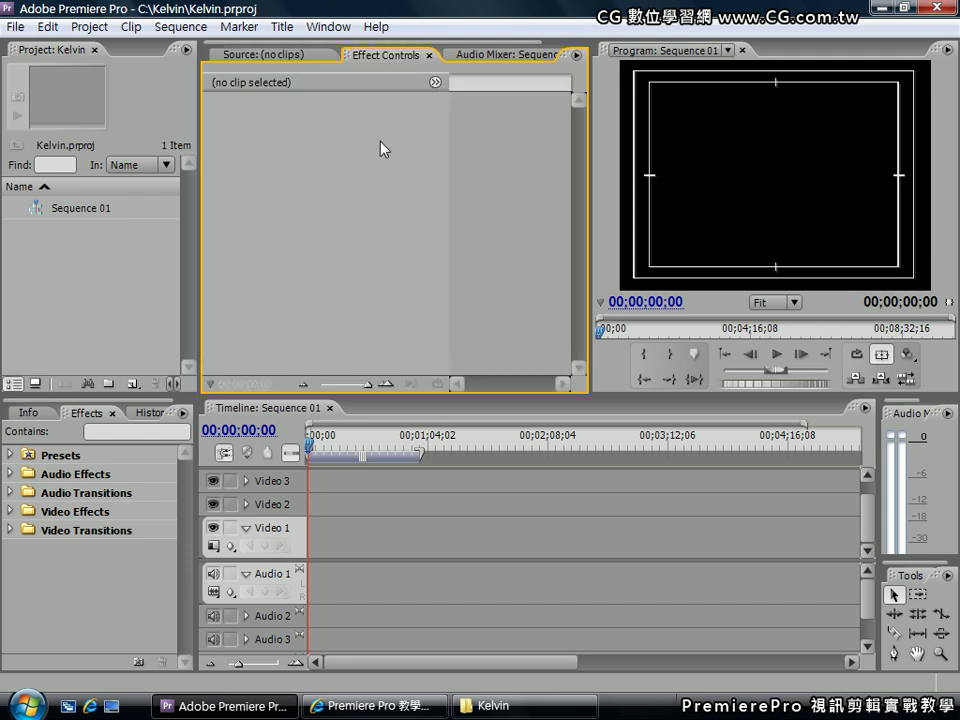
left_click(484, 56)
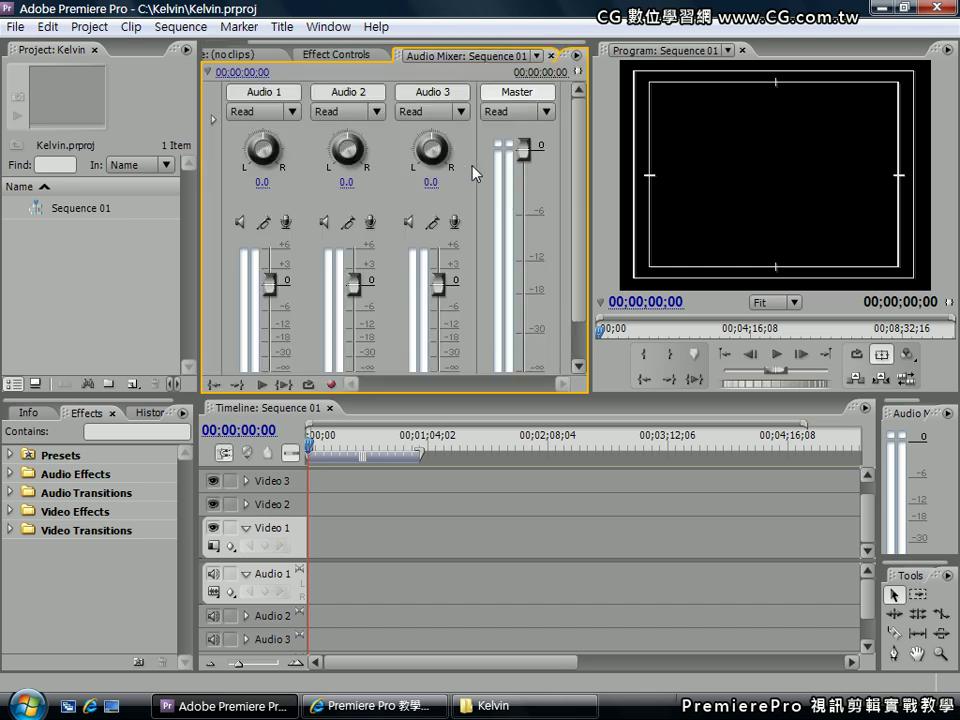
left_click(260, 58)
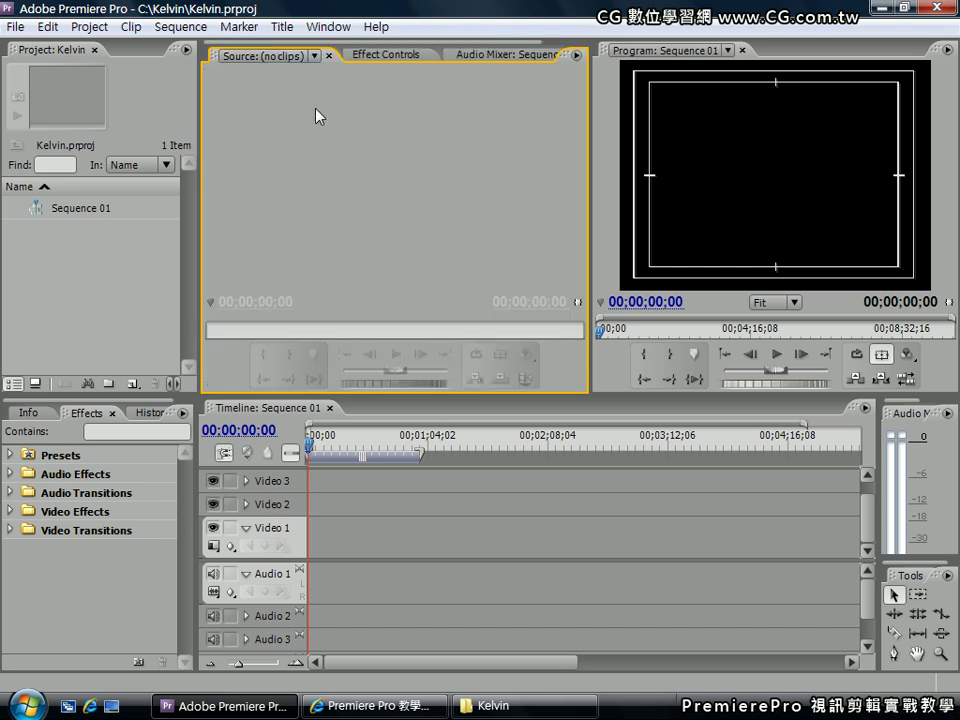
left_click(608, 146)
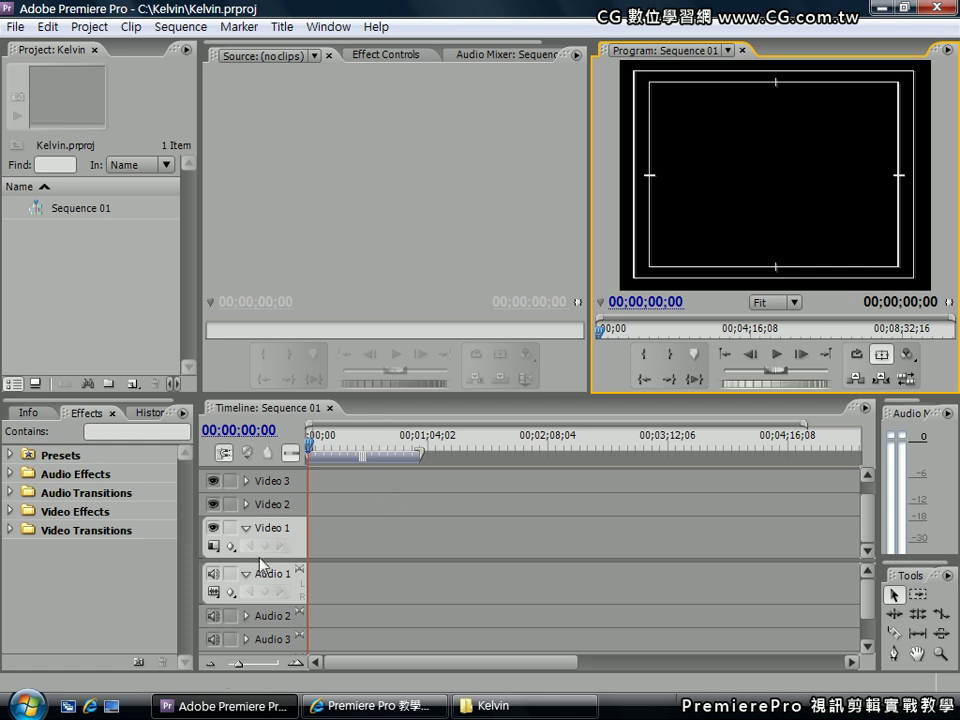
Cycle through the Info, Effects and History tabs, leaving Info in front.
left_click(30, 412)
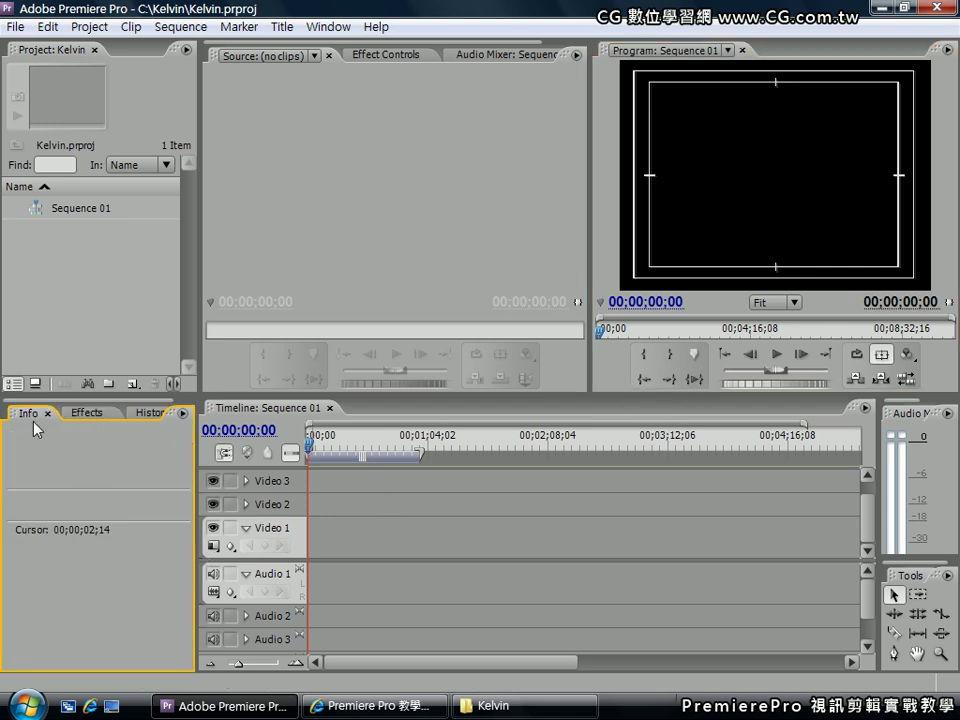
left_click(97, 415)
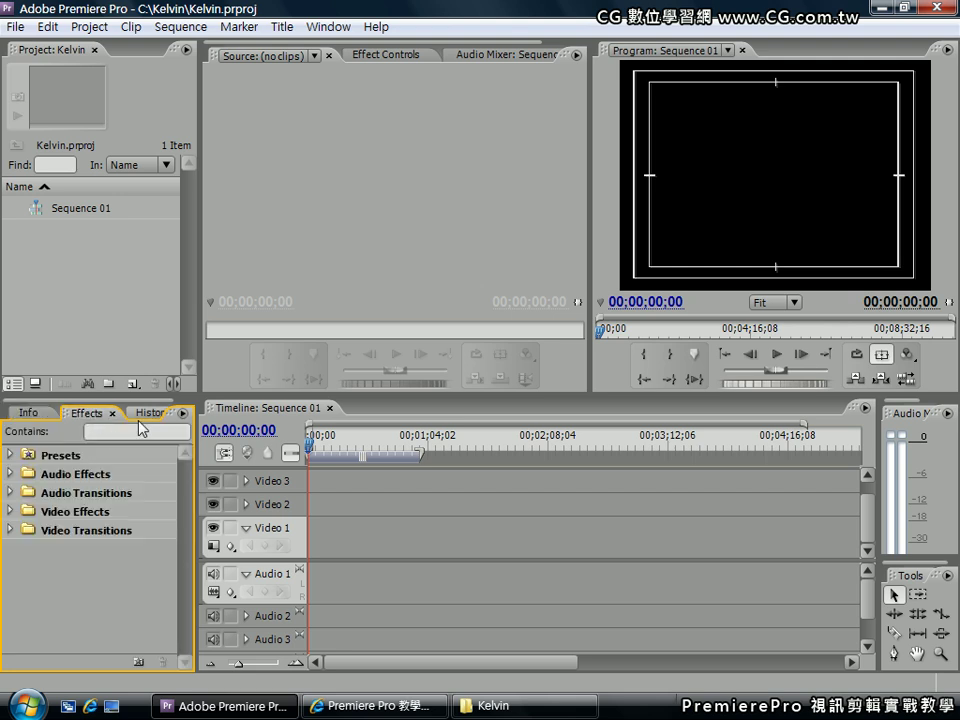
left_click(144, 420)
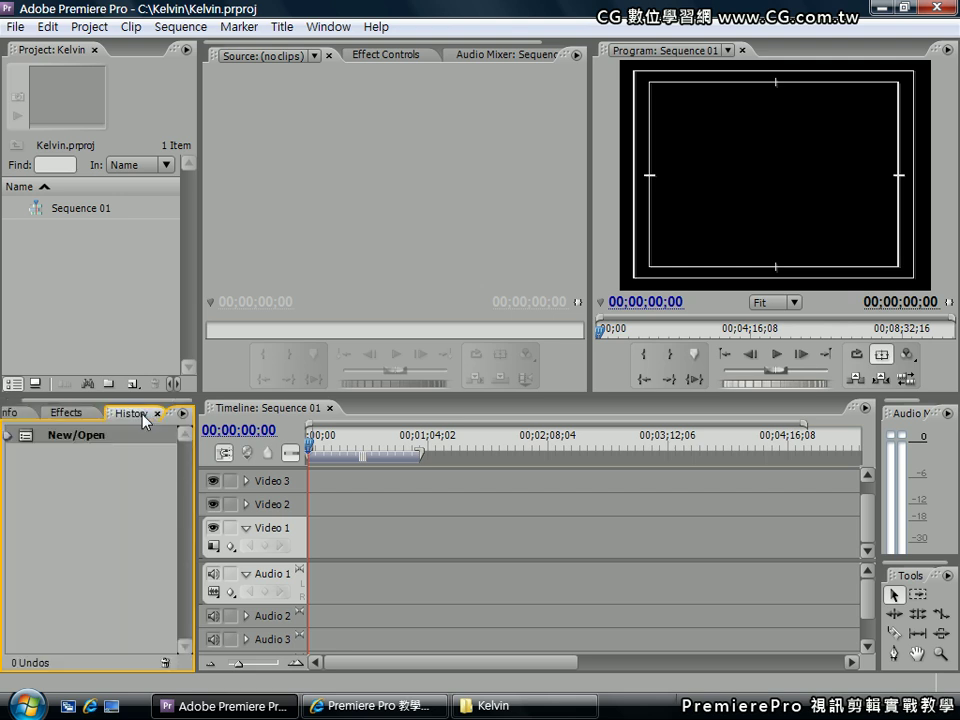
left_click(12, 413)
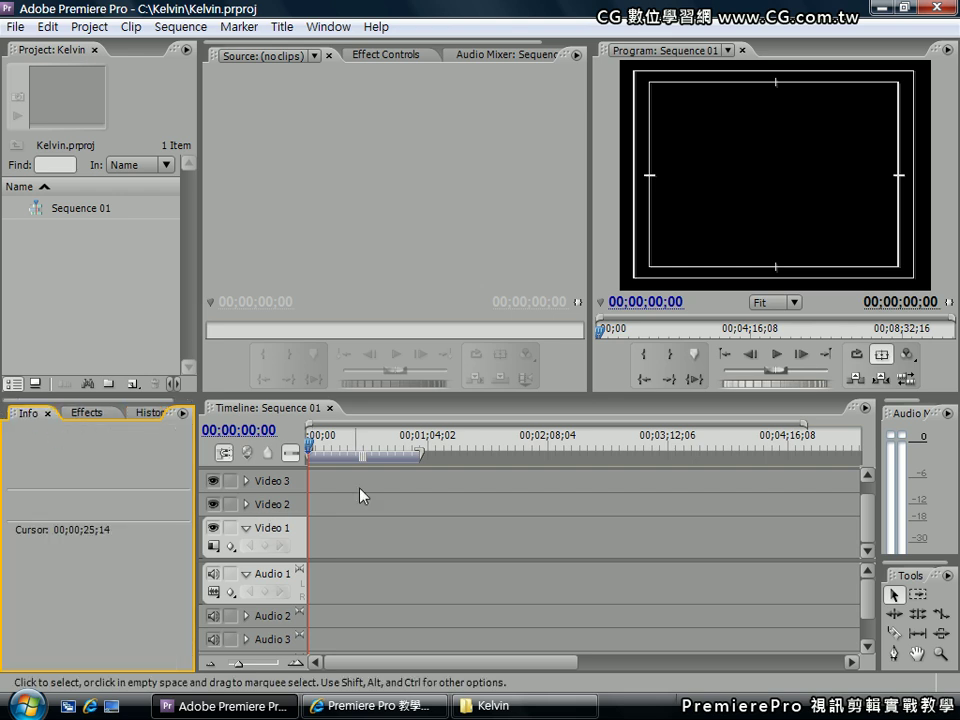
Activate the Timeline, Audio Meters, Tools, Timeline again and finally the Project panel.
left_click(397, 497)
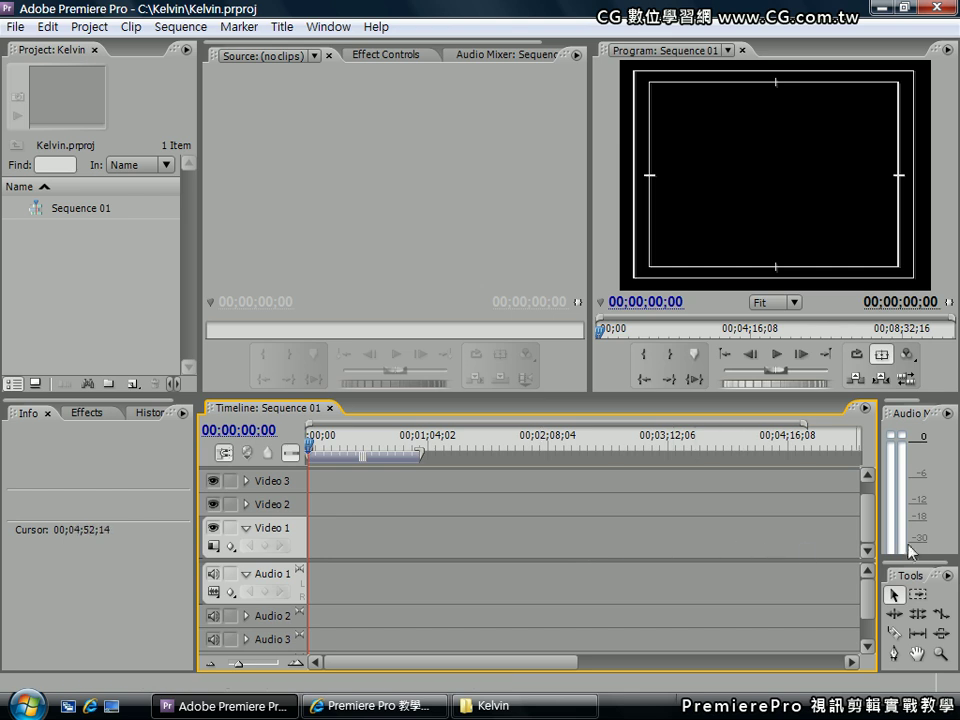
left_click(934, 450)
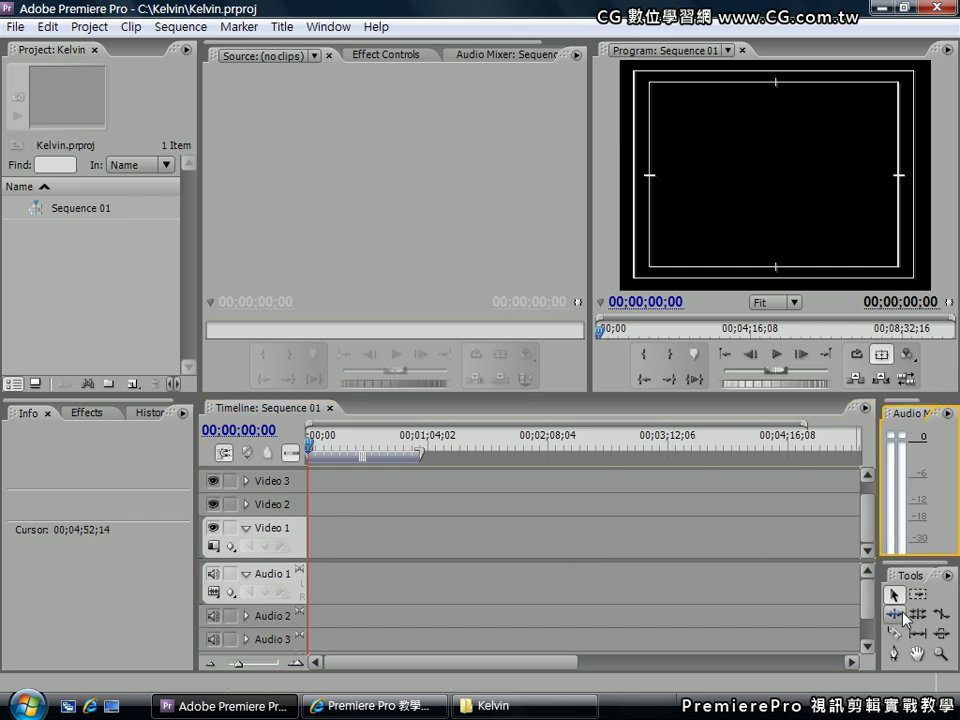
left_click(954, 664)
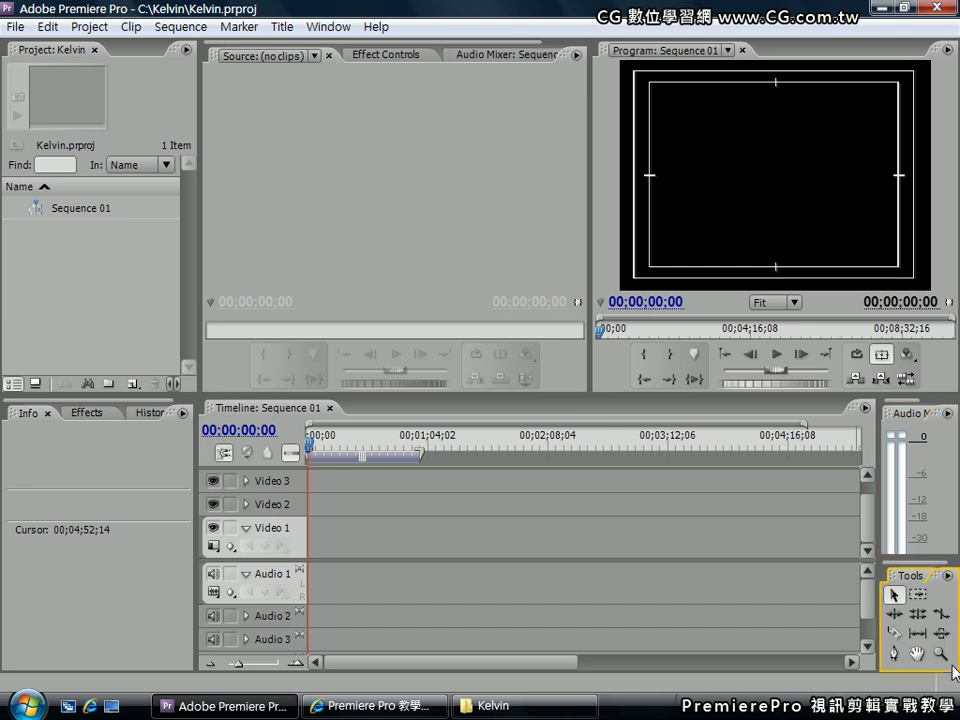
left_click(541, 538)
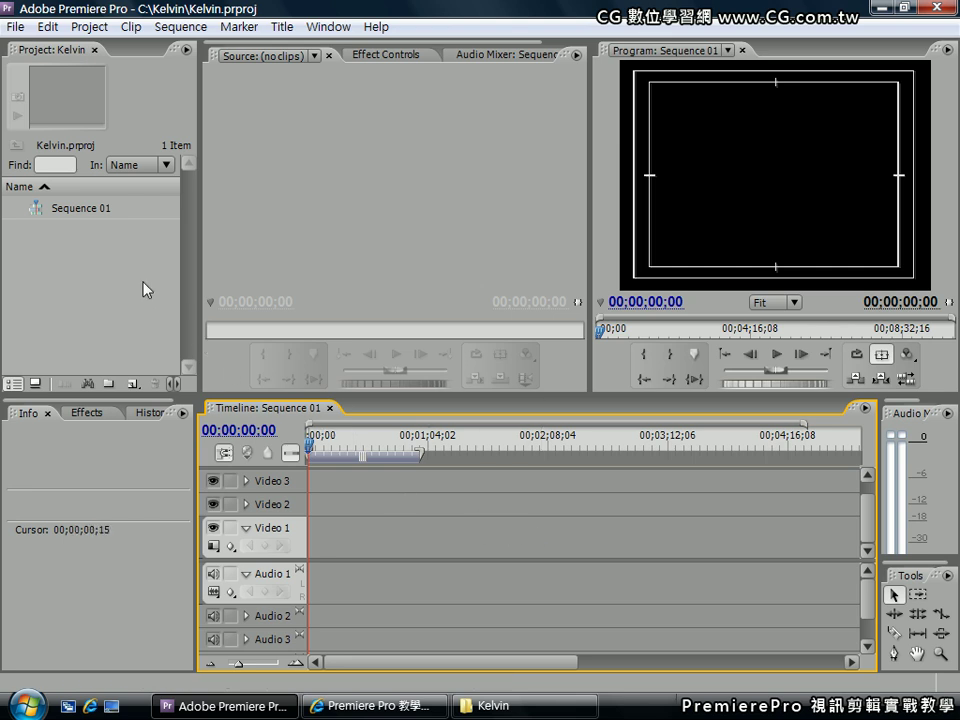
left_click(117, 265)
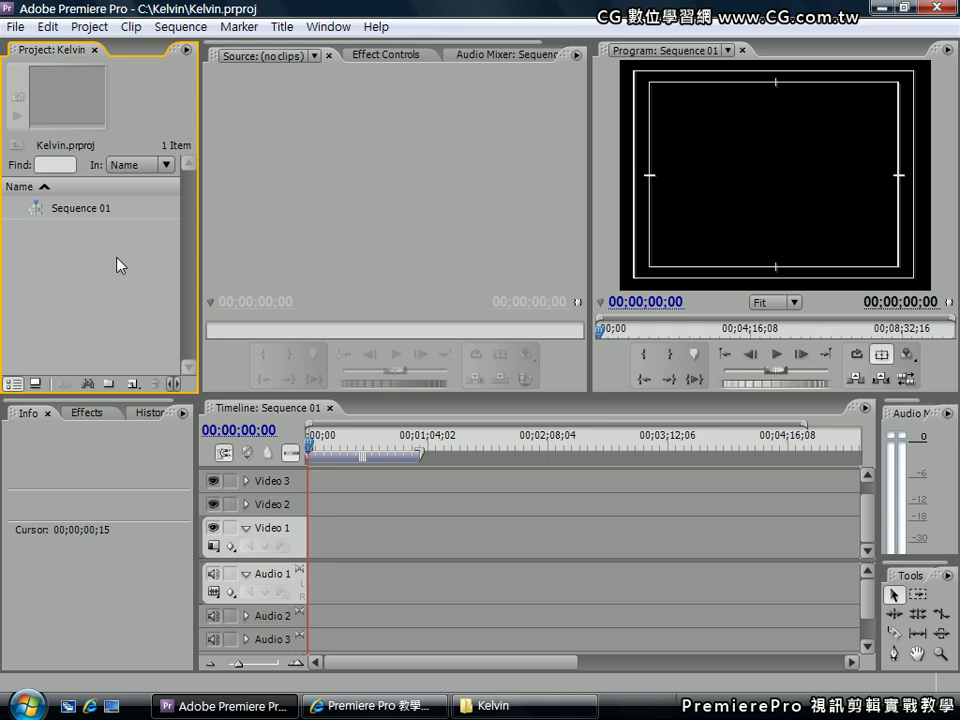
Import Kyoto.avi from the Desktop into the project via File > Import.
left_click(18, 27)
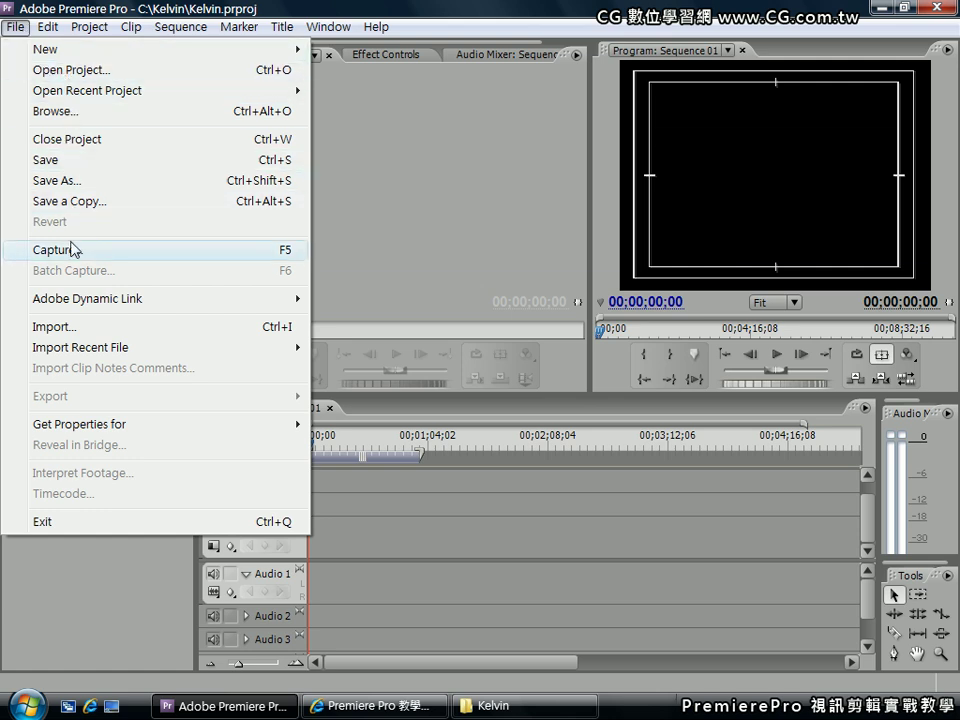
left_click(94, 331)
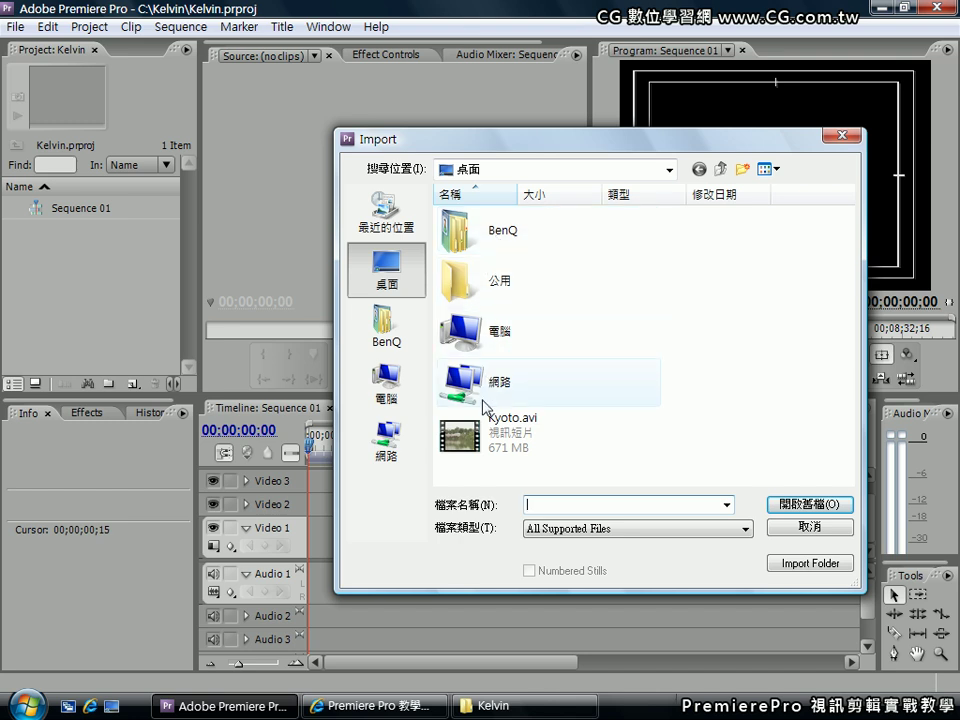
left_click(470, 449)
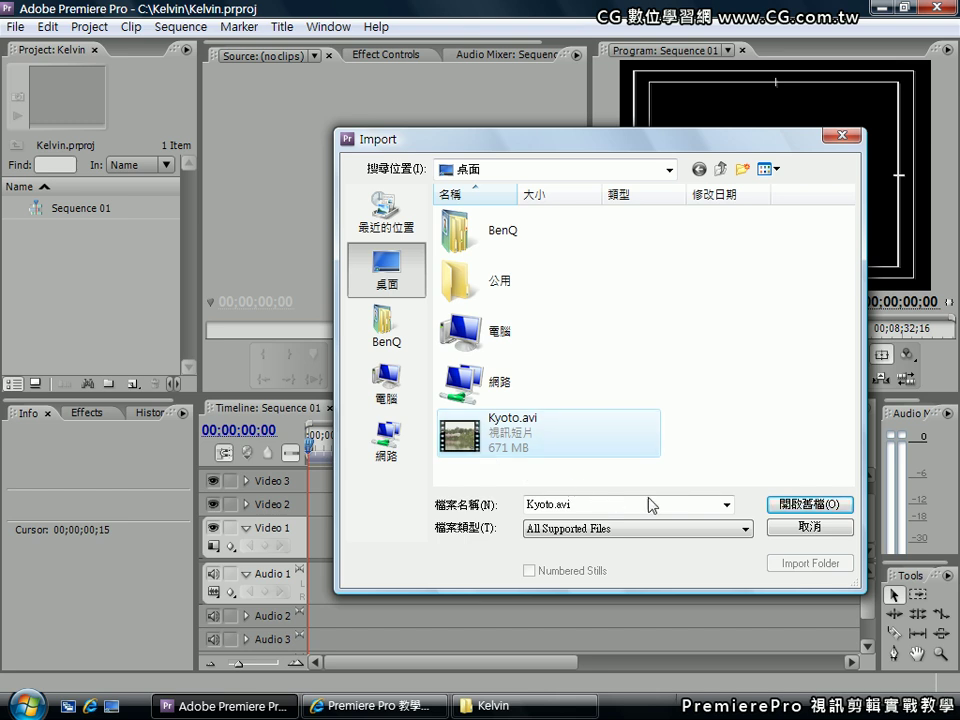
left_click(781, 517)
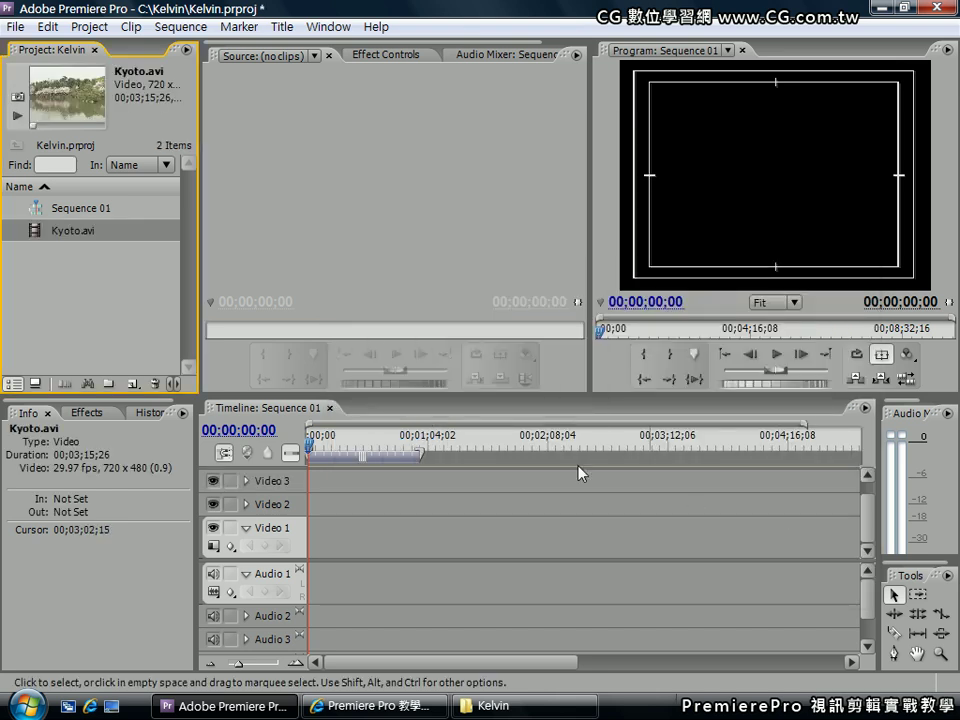
Start an import from the Project panel and browse to the C:\範例圖片 folder.
right_click(102, 258)
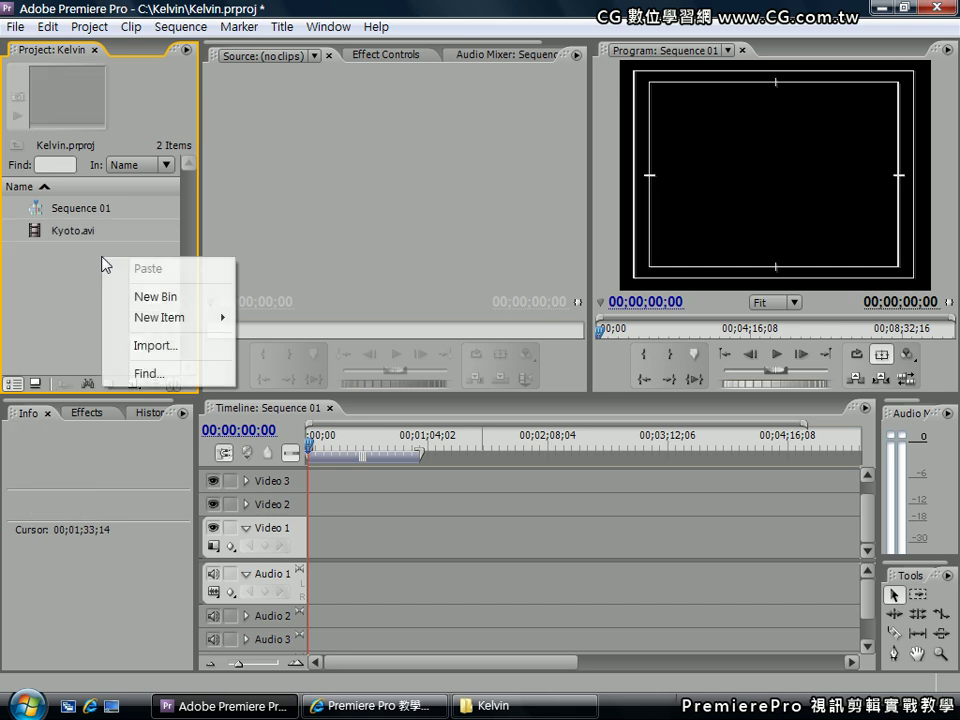
left_click(150, 346)
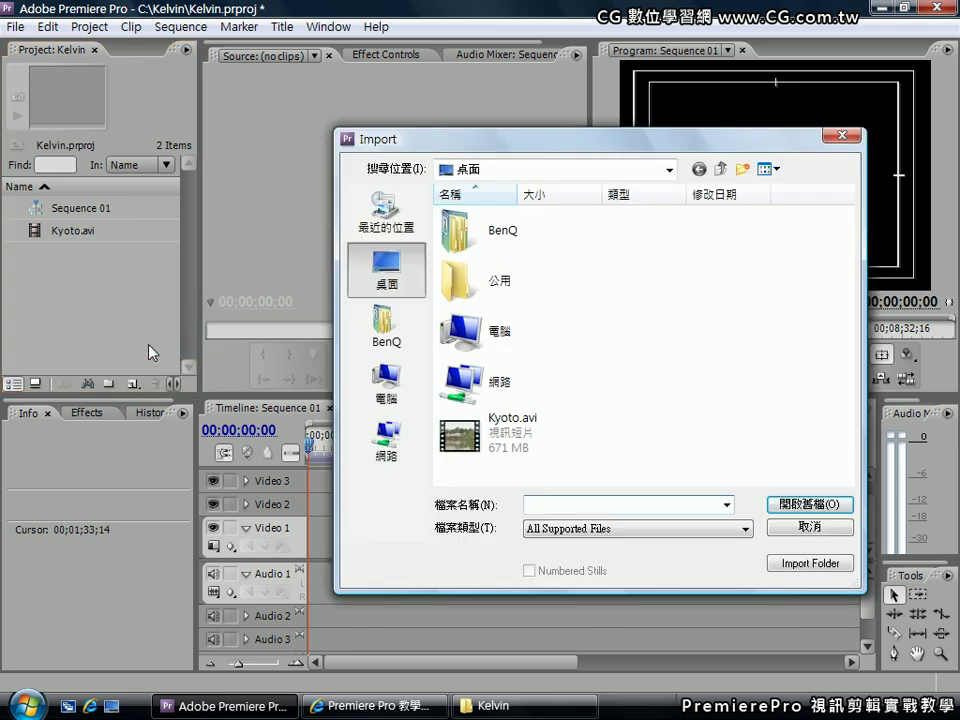
left_click(397, 390)
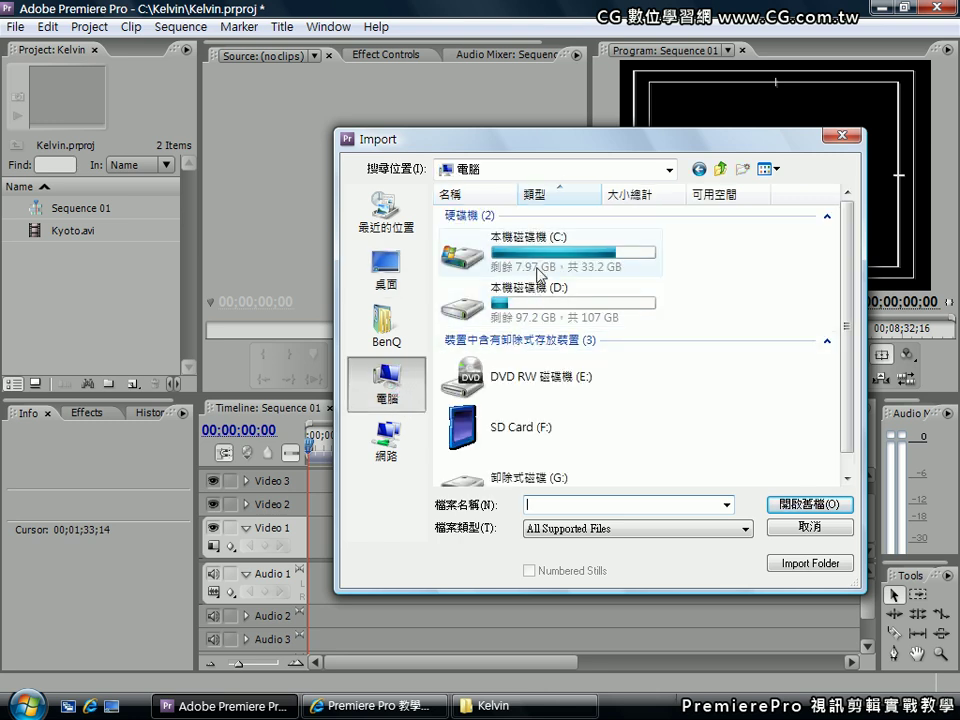
double_click(541, 265)
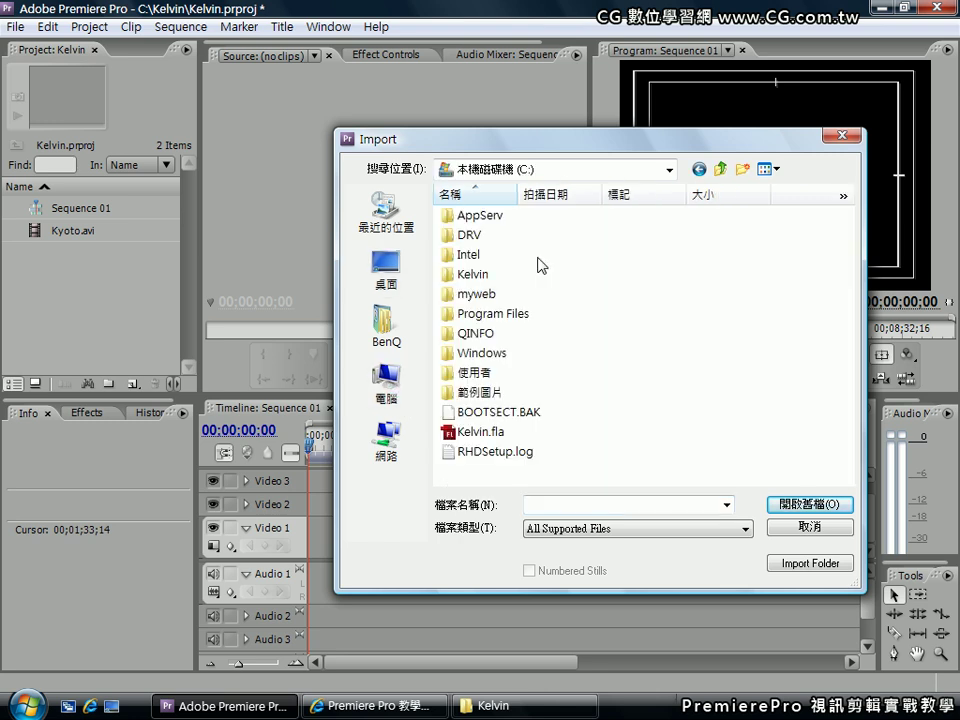
double_click(475, 395)
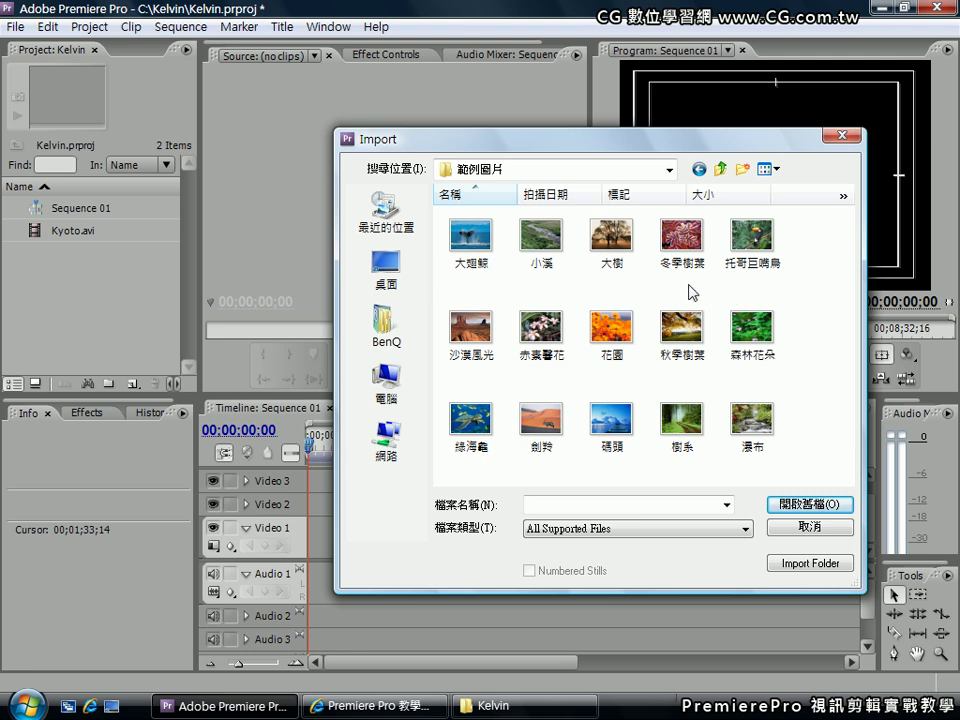
Select the whale, garden, desert, dock and waterfall pictures and import them.
left_click_drag(806, 290, 440, 235)
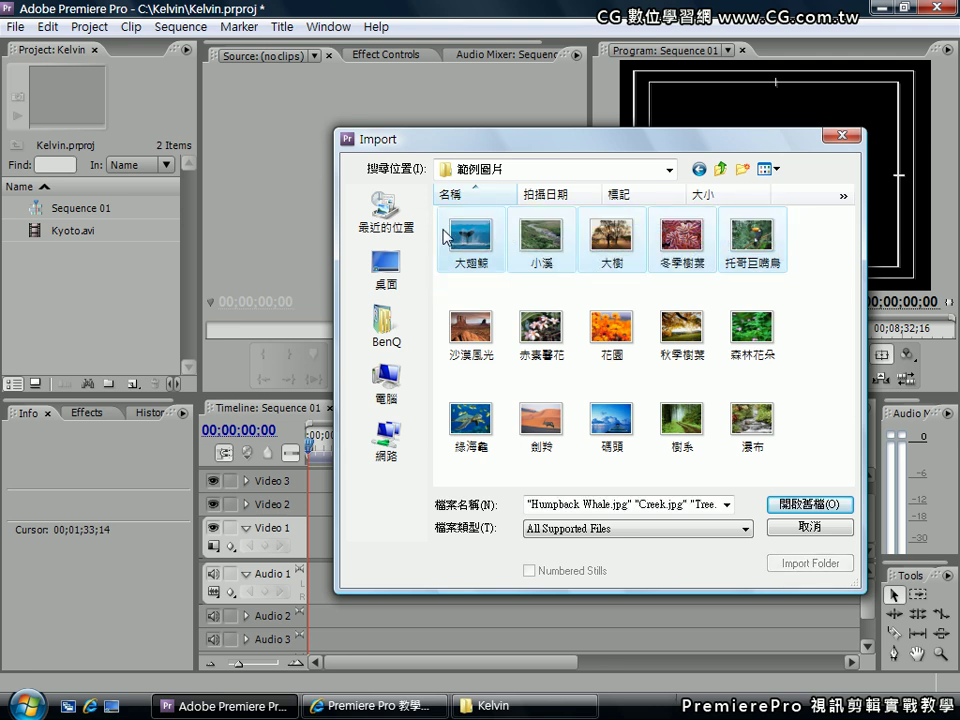
left_click(512, 299)
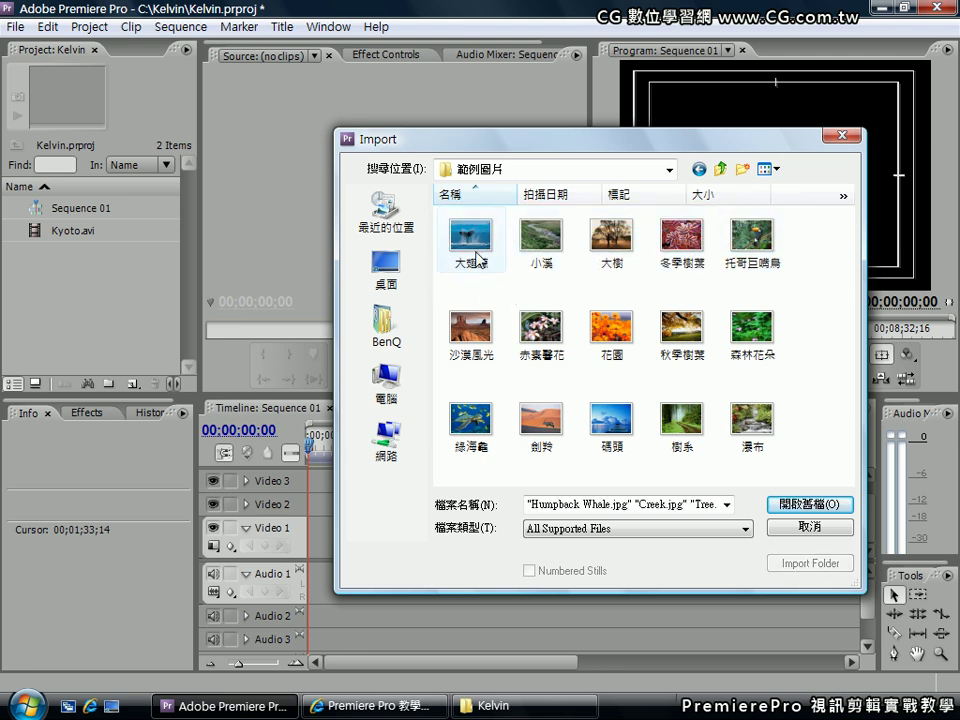
left_click(470, 240)
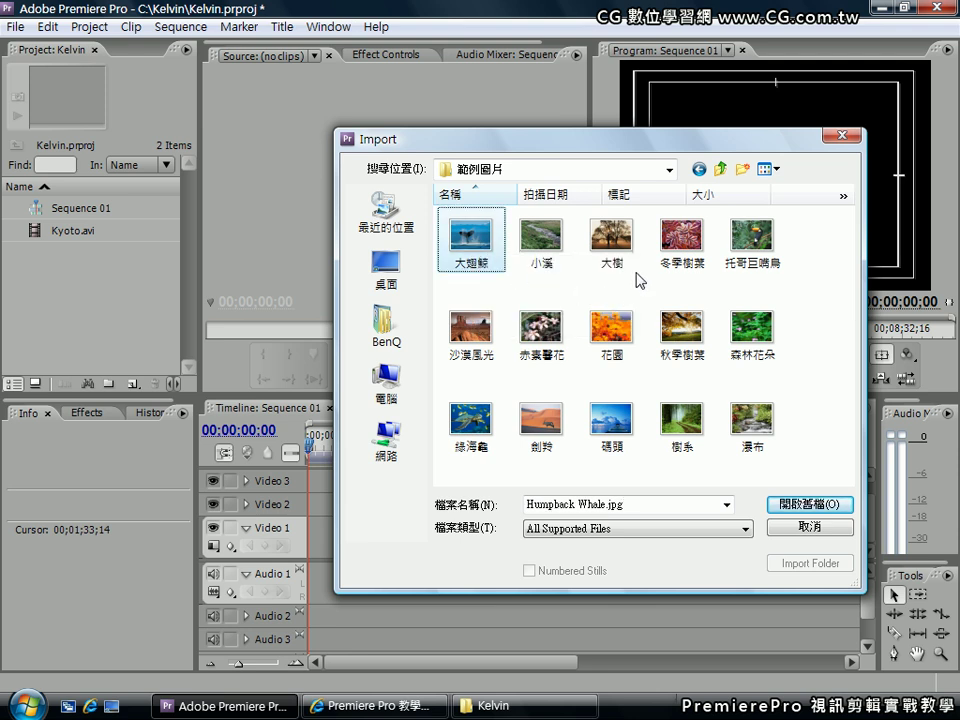
left_click(617, 322, "ctrl")
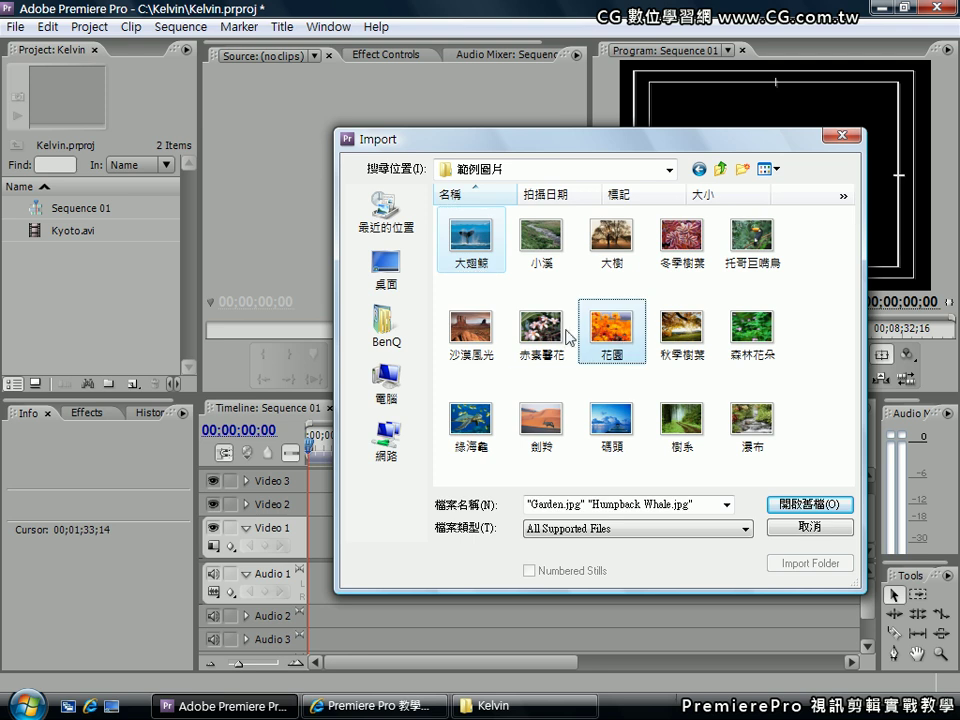
left_click(470, 326, "ctrl")
left_click(608, 432, "ctrl")
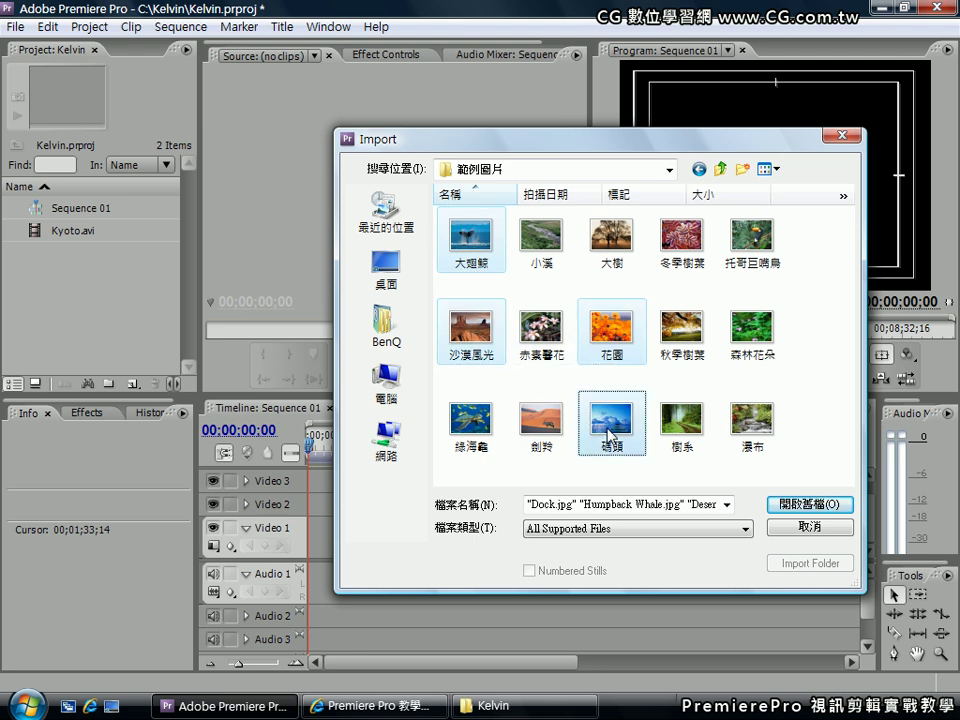
left_click(748, 425, "ctrl")
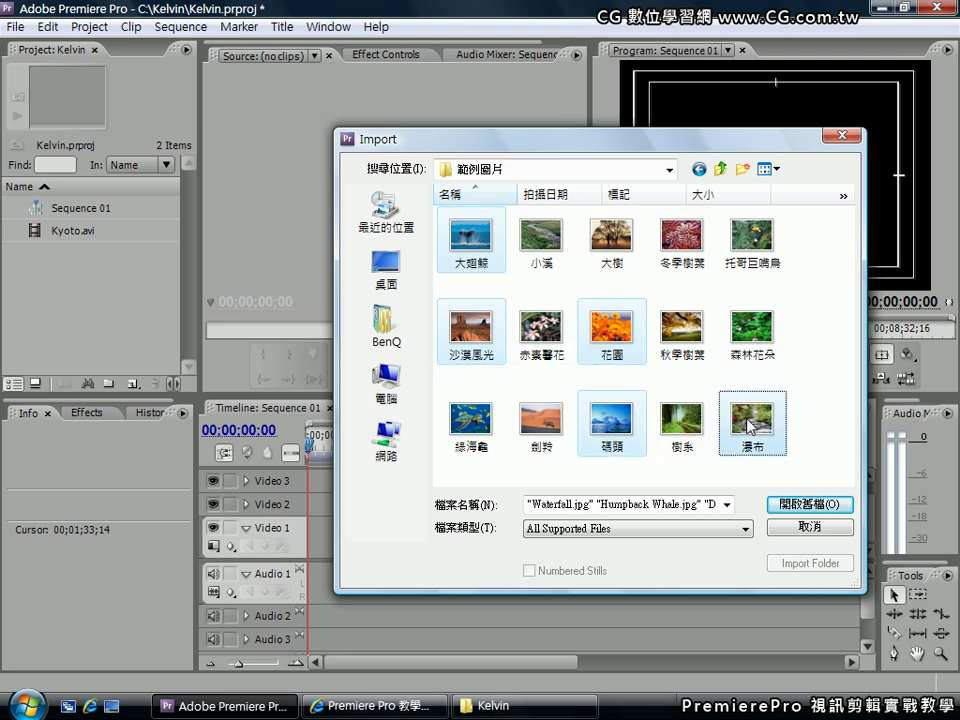
left_click(798, 507)
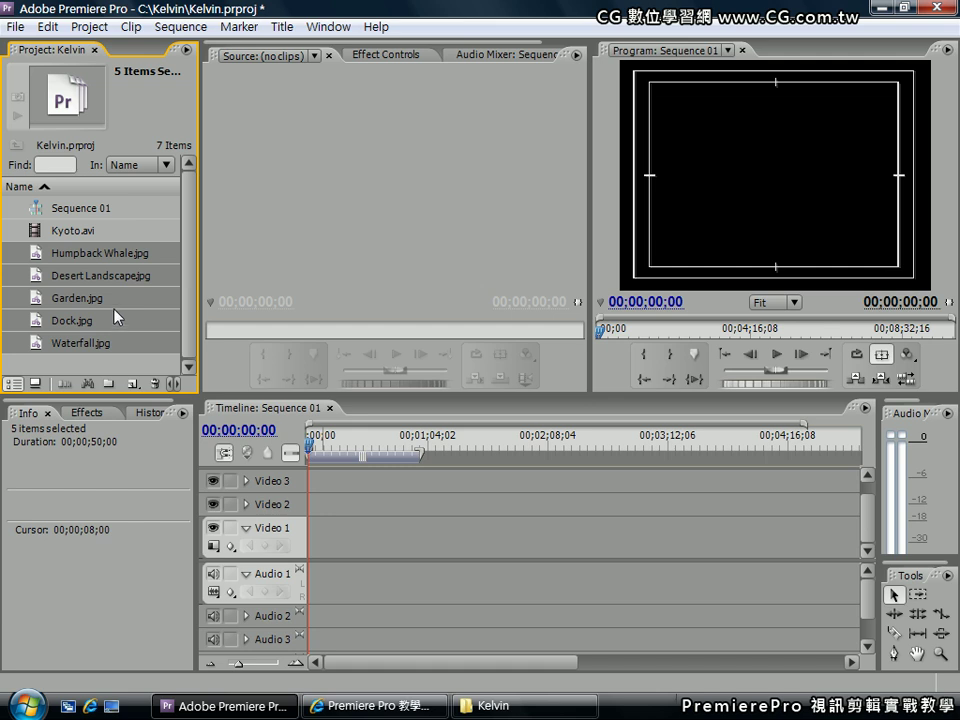
Delete Humpback Whale.jpg, then Desert Landscape, Garden, Dock and Waterfall from the project.
left_click(70, 256)
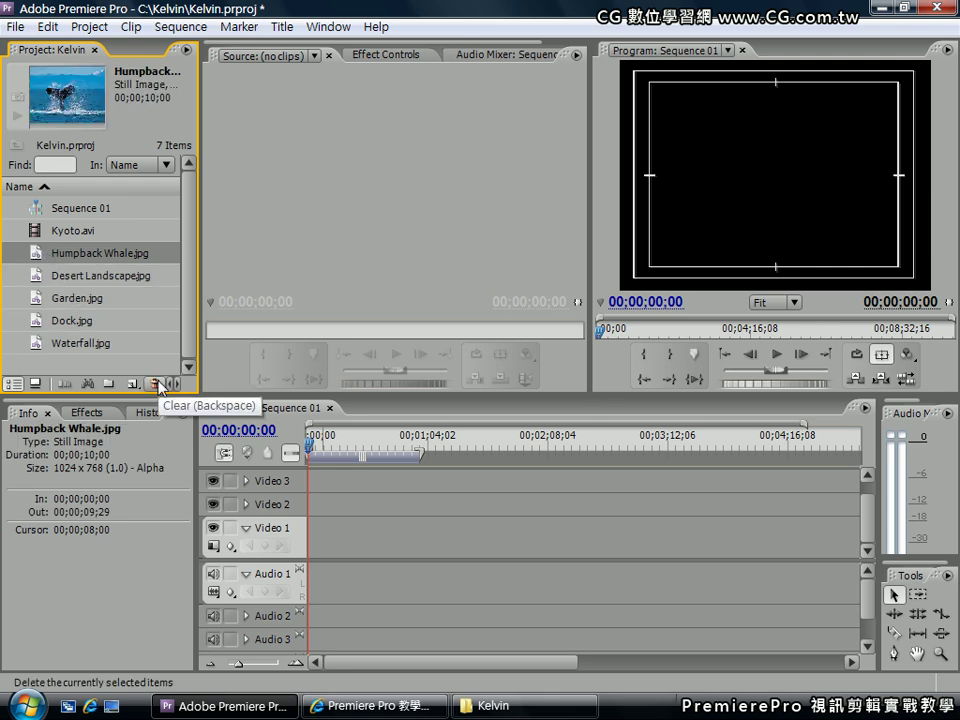
left_click(156, 384)
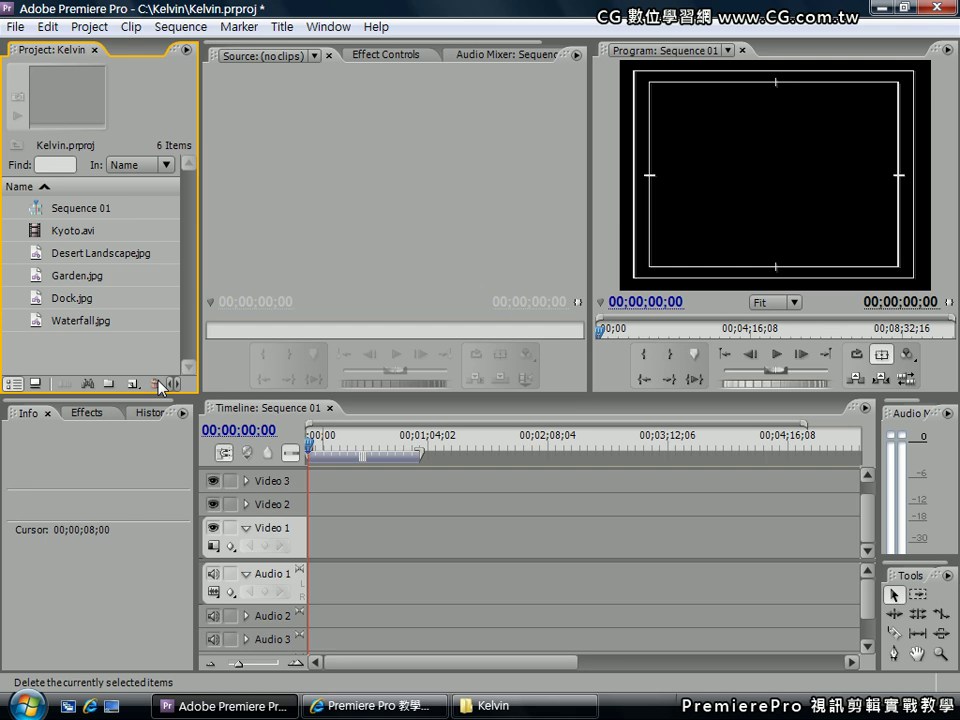
left_click(40, 257)
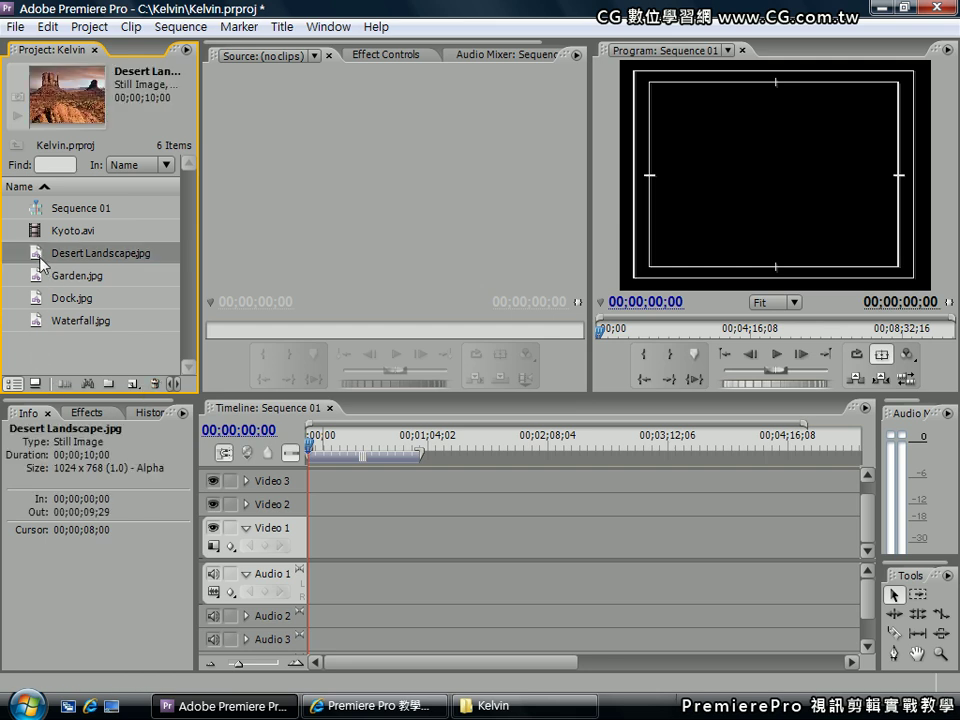
left_click(38, 276, "ctrl")
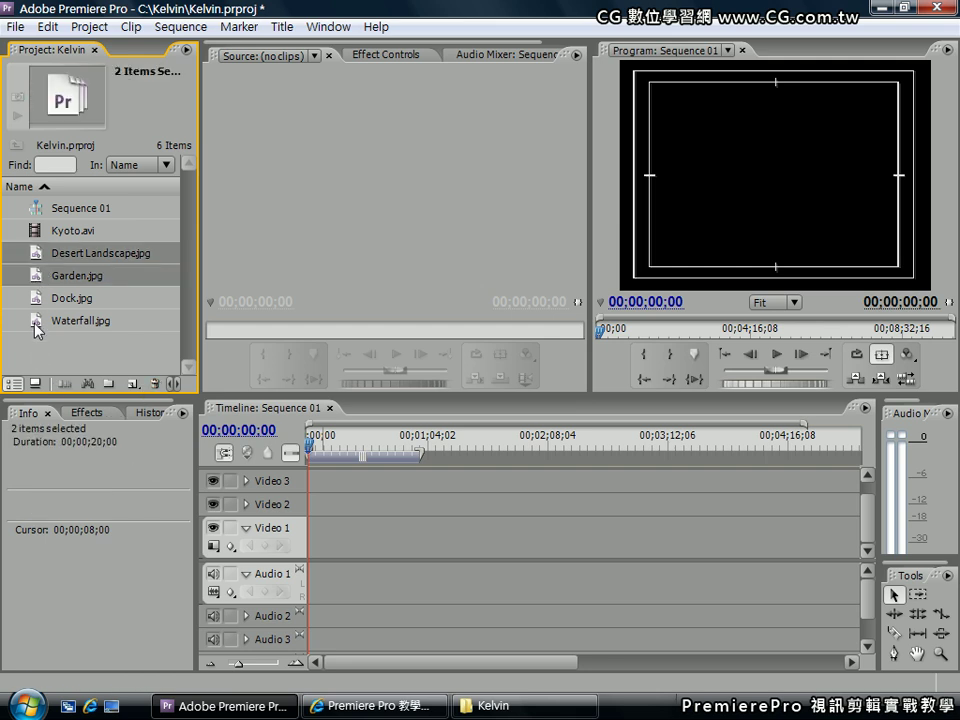
left_click(36, 321, "shift")
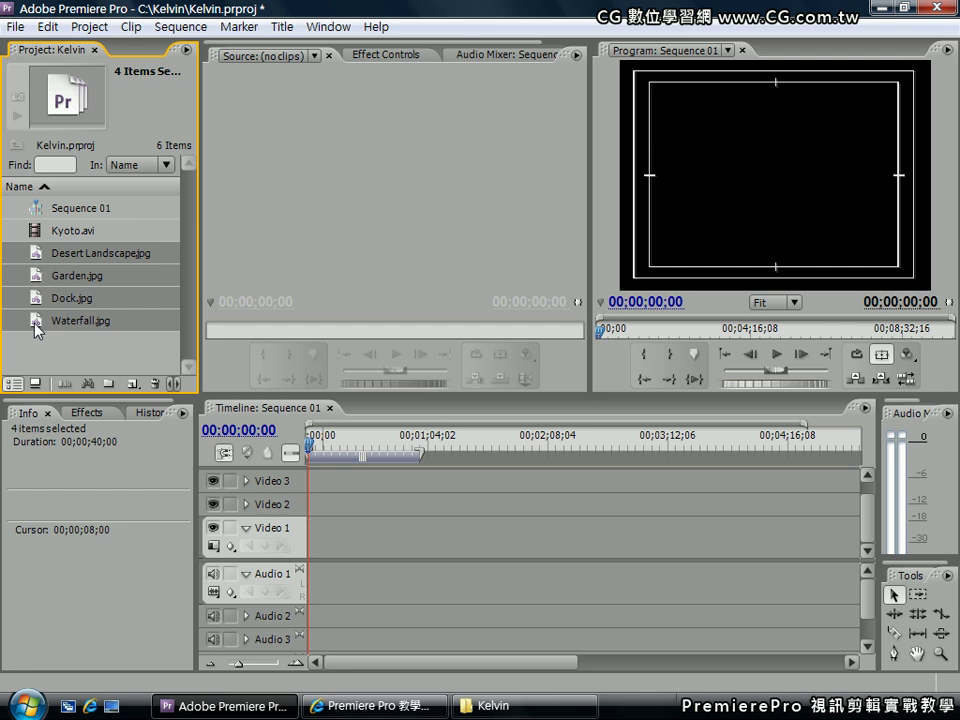
left_click(156, 383)
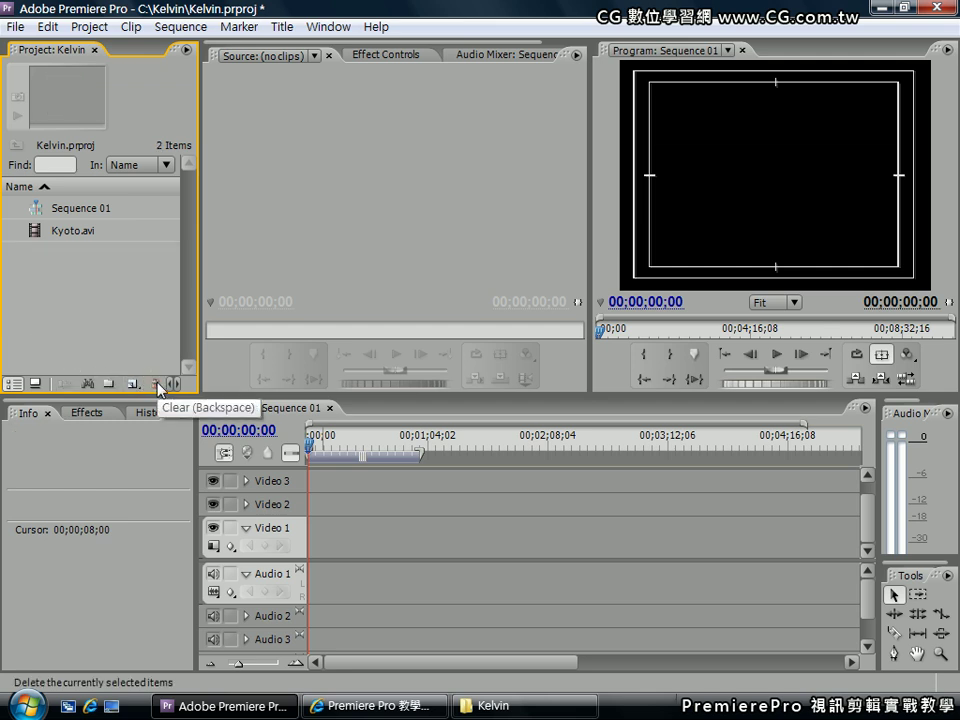
Import the entire 範例圖片 folder from drive C: into the project as a bin.
right_click(82, 278)
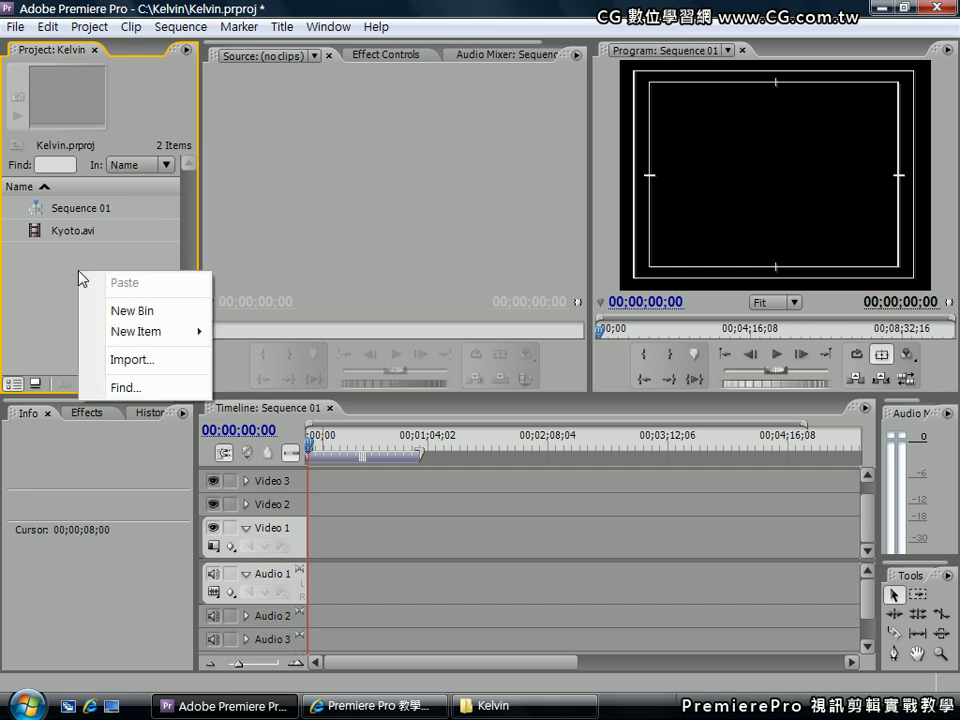
left_click(130, 366)
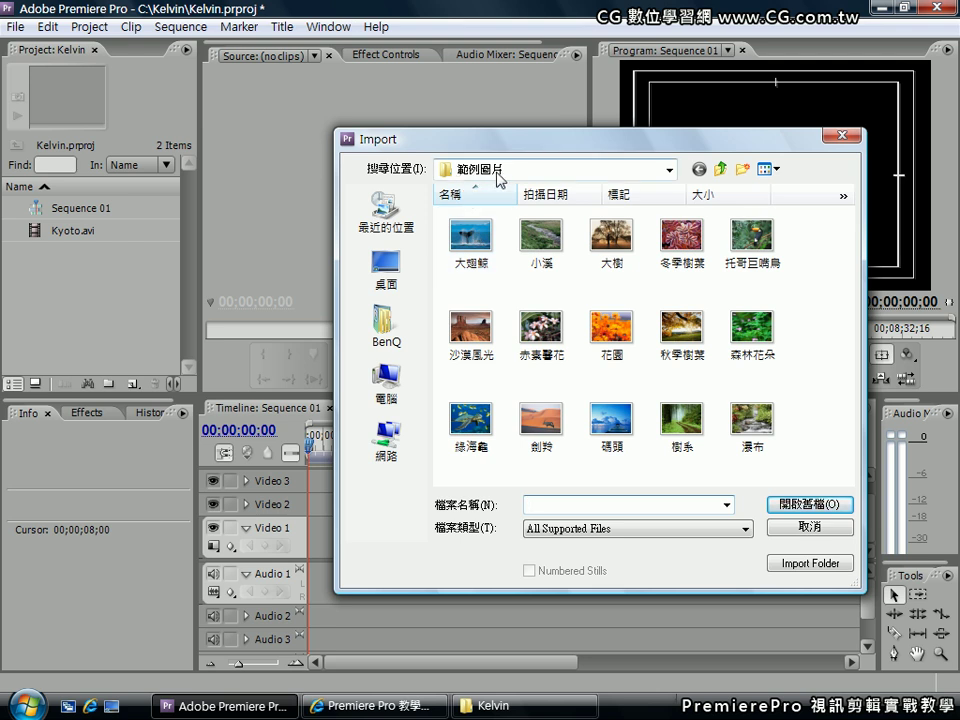
left_click(720, 170)
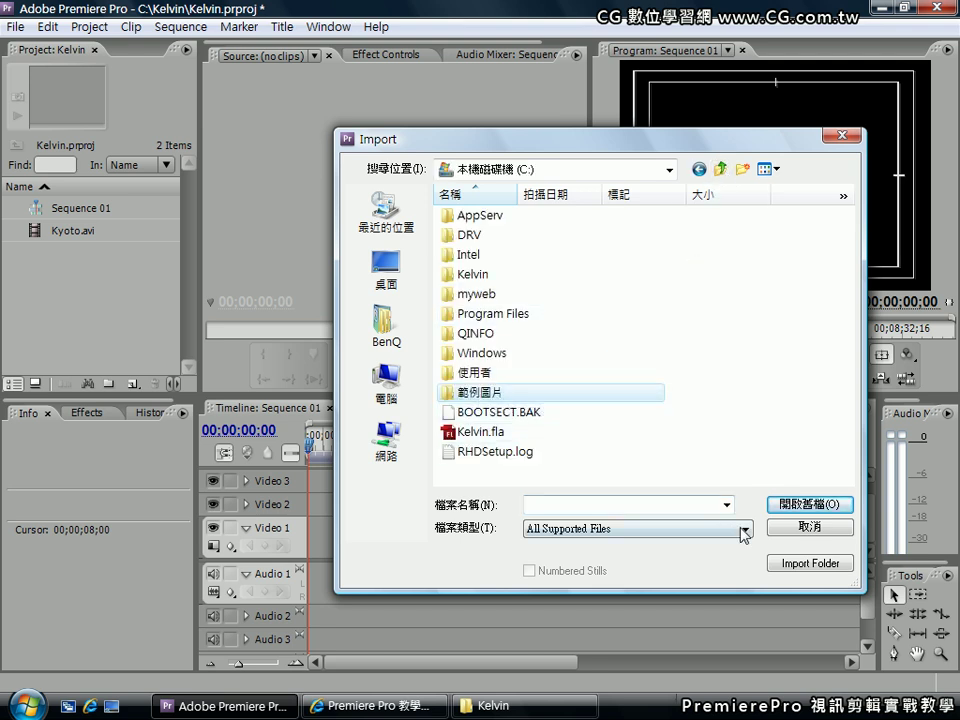
left_click(789, 564)
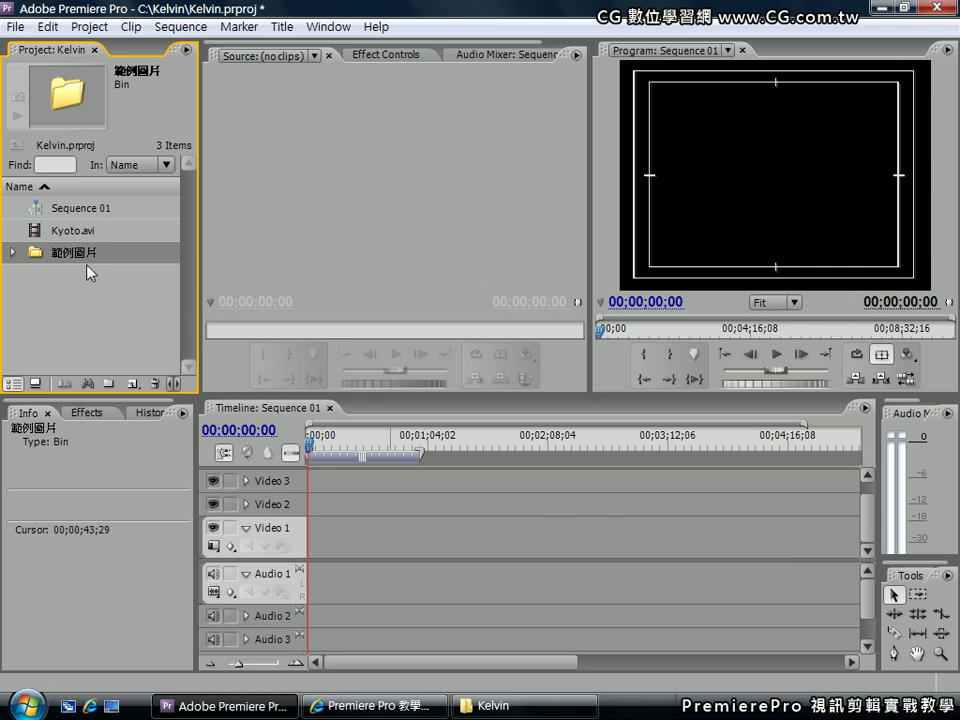
Peek inside the 範例圖片 bin, then rename it to 圖片 by deleting 範例.
left_click(12, 252)
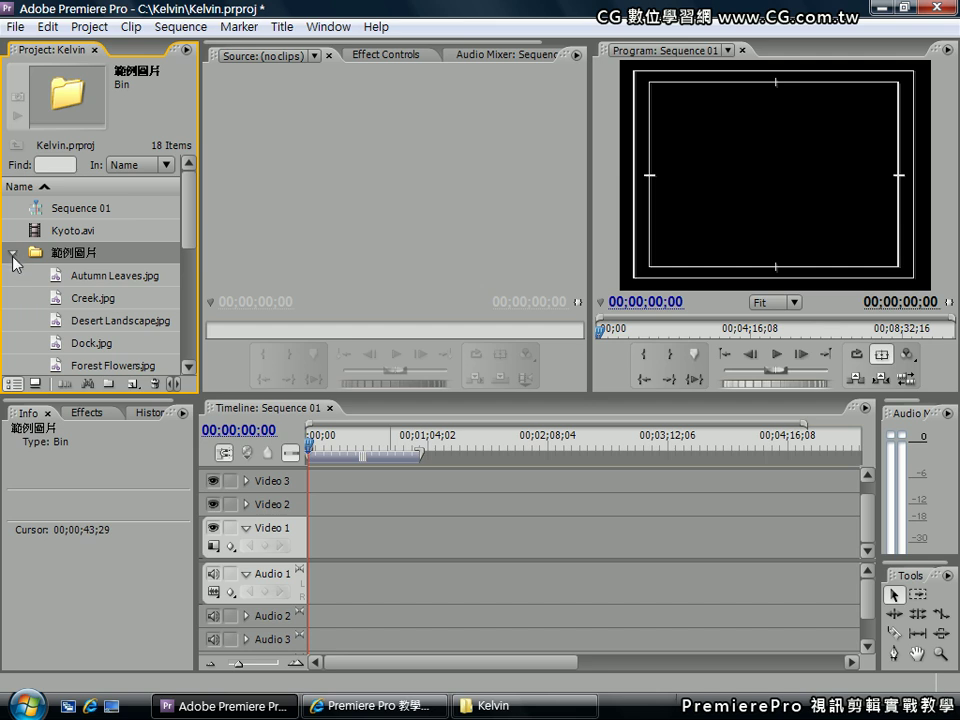
left_click(12, 254)
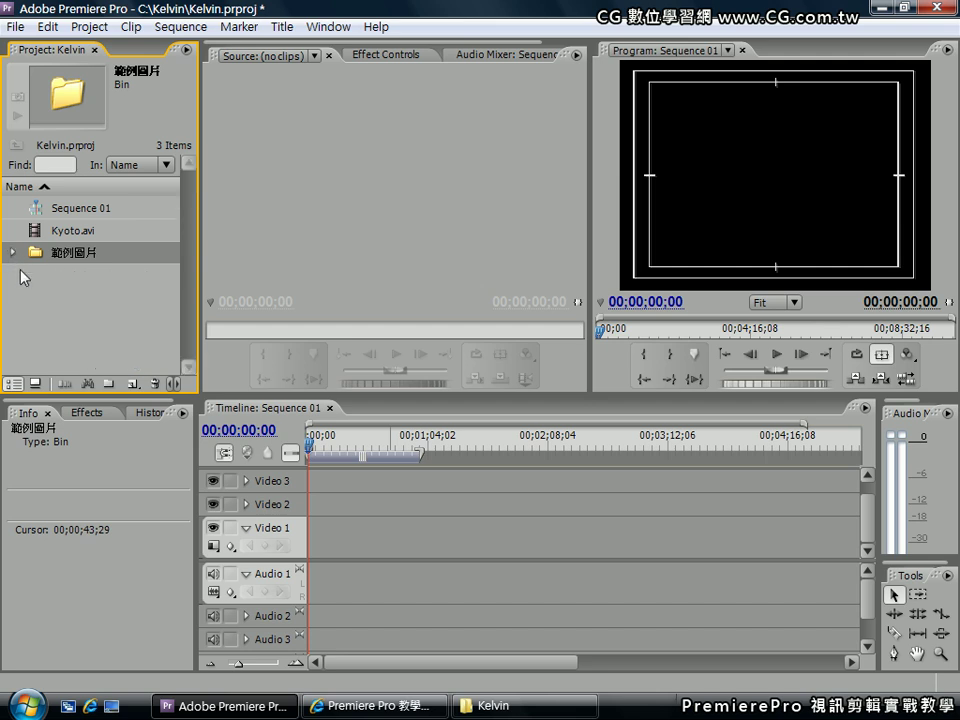
left_click(13, 254)
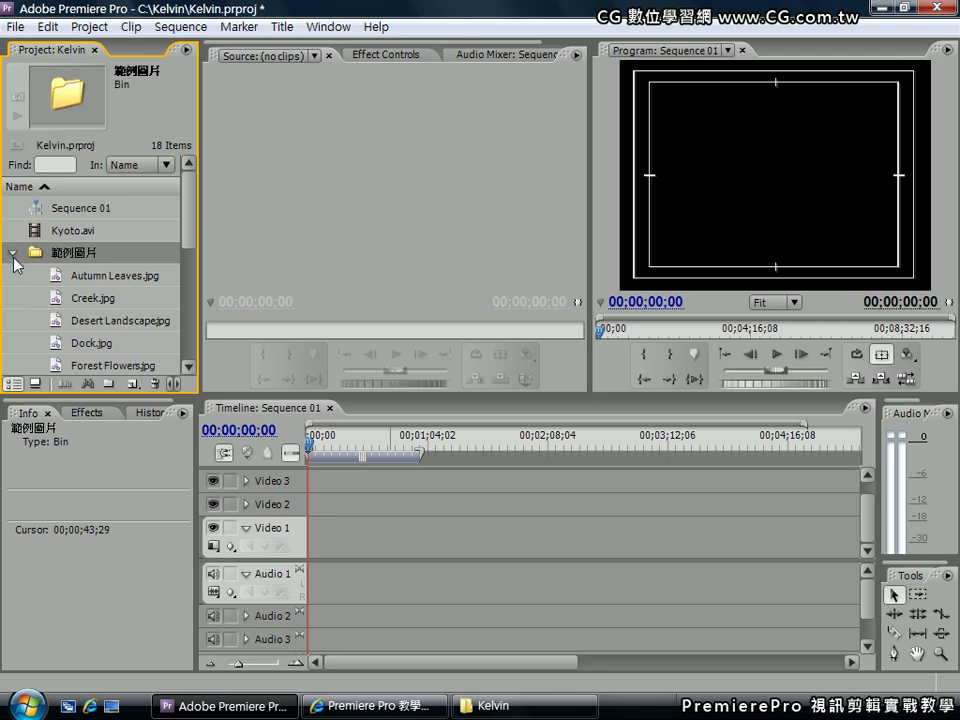
left_click(12, 254)
left_click(74, 258)
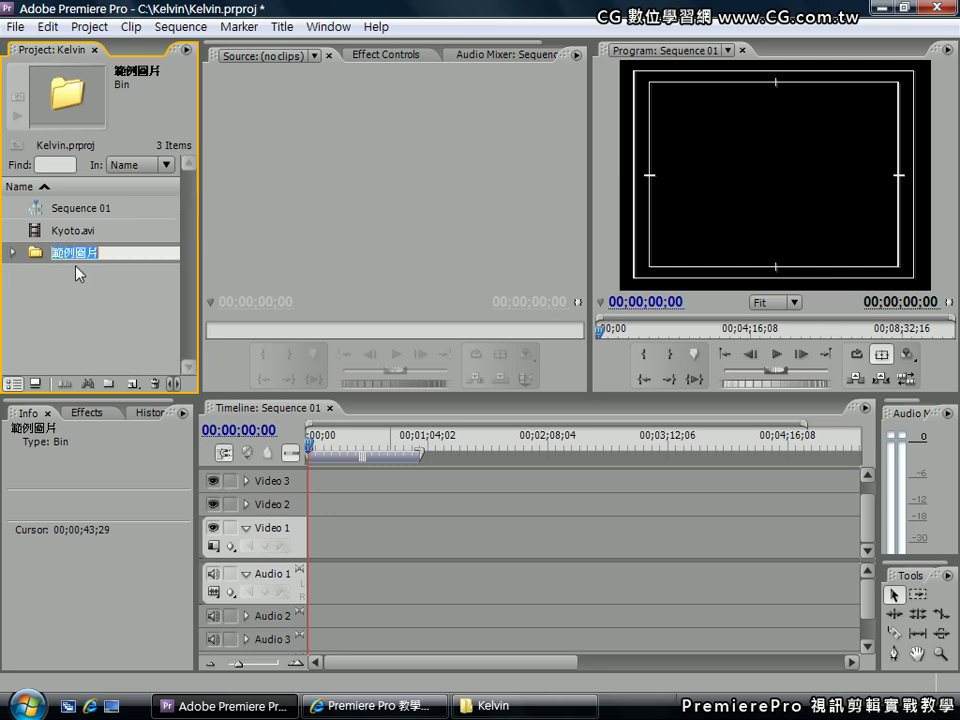
left_click_drag(73, 254, 50, 254)
key("BackSpace")
key("Return")
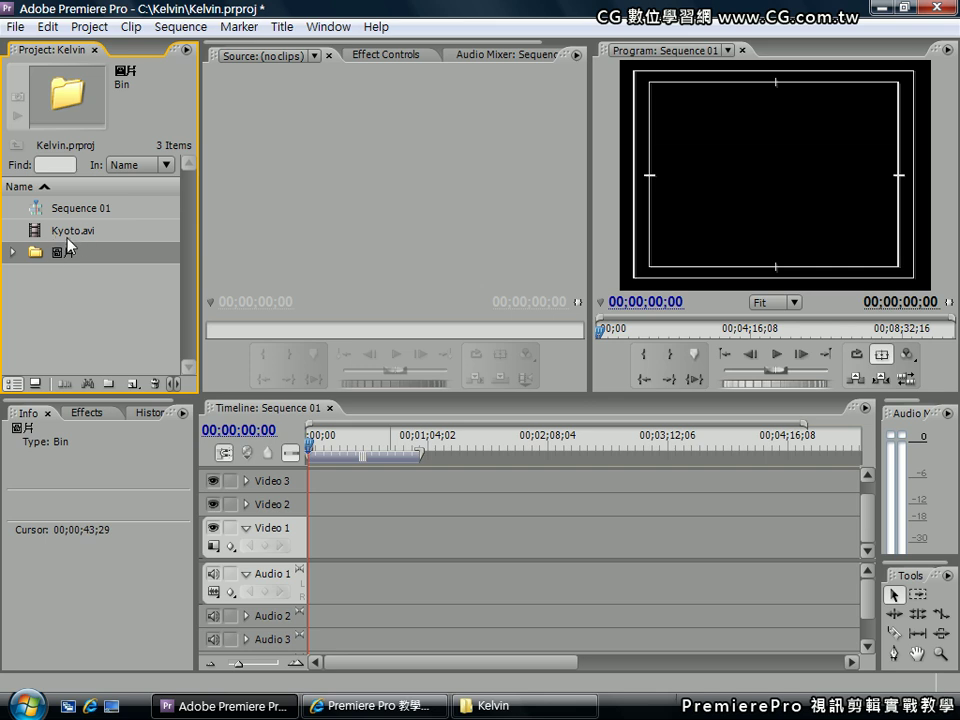
Create a new bin in the Project panel named 影片.
left_click(106, 386)
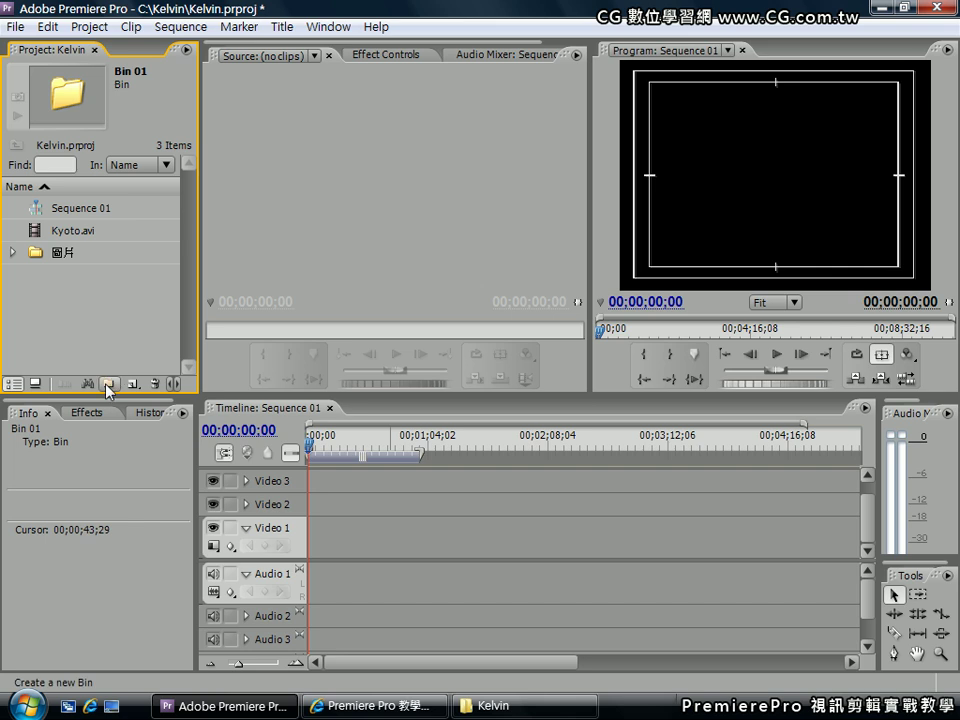
left_click(88, 343)
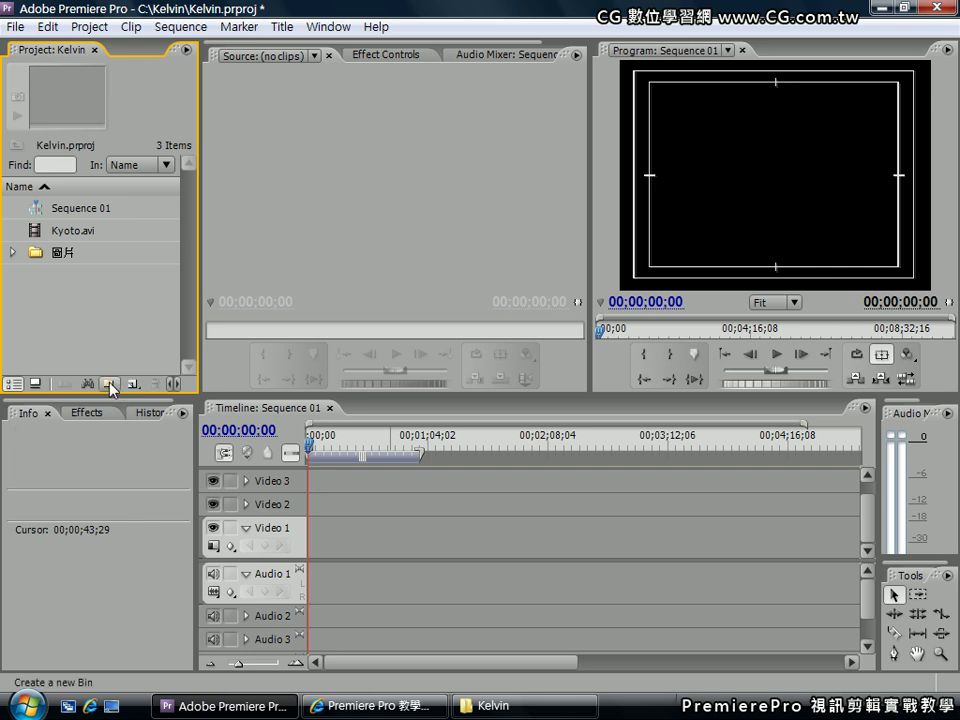
right_click(75, 326)
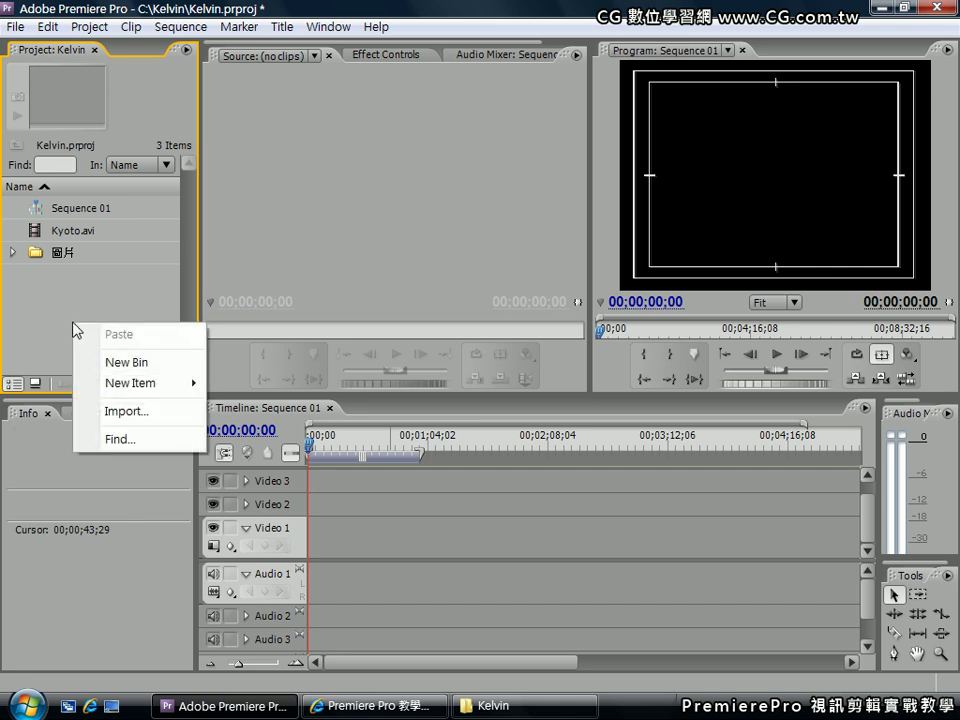
left_click(116, 363)
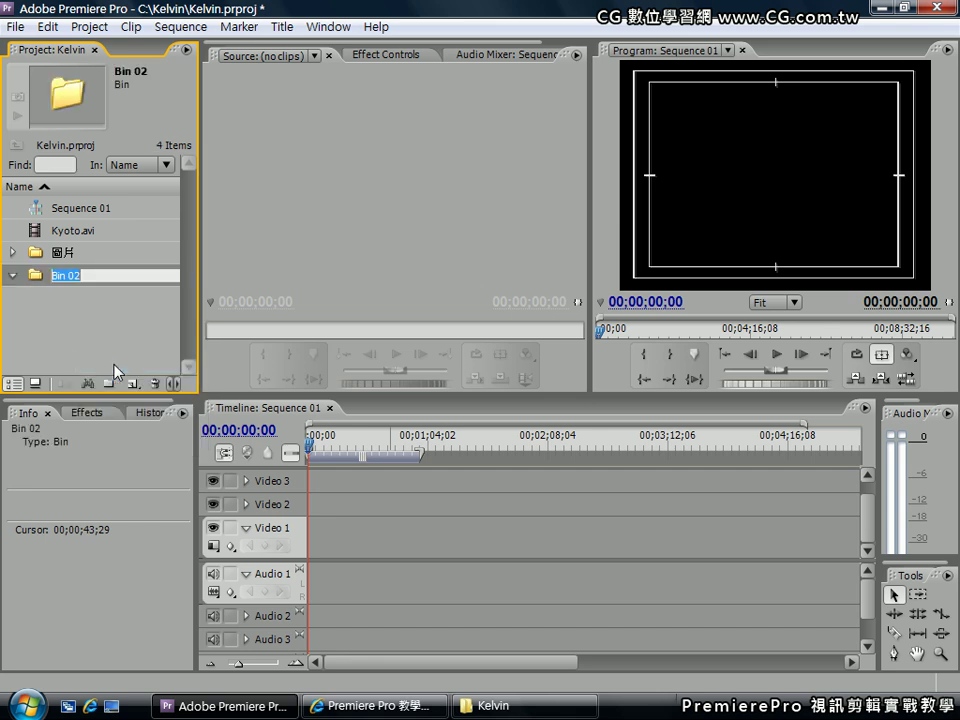
type("影")
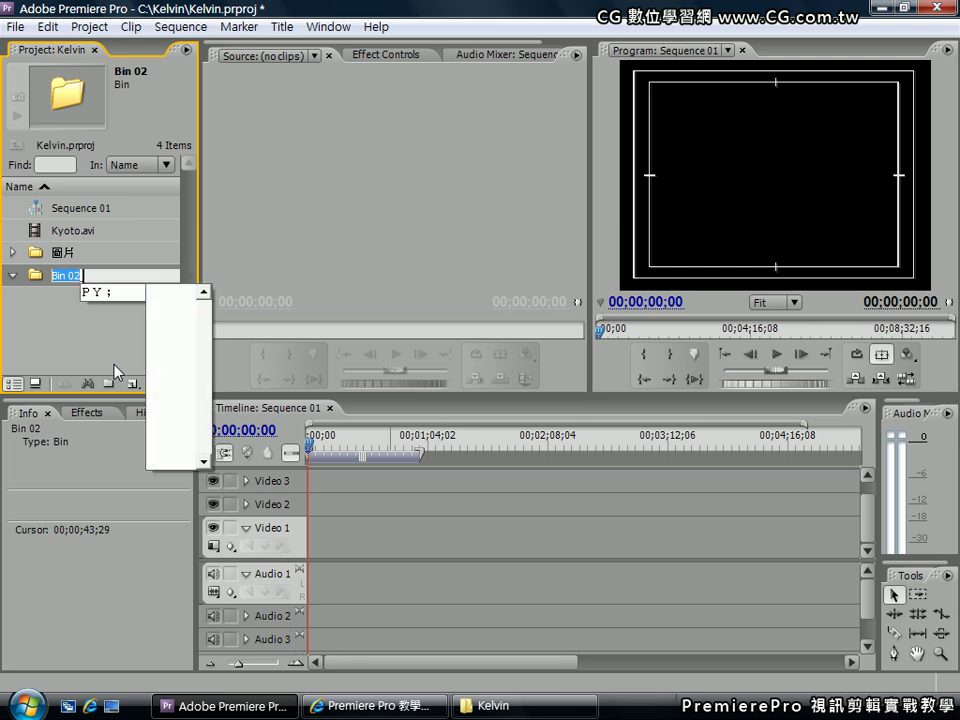
type("片")
key("Return")
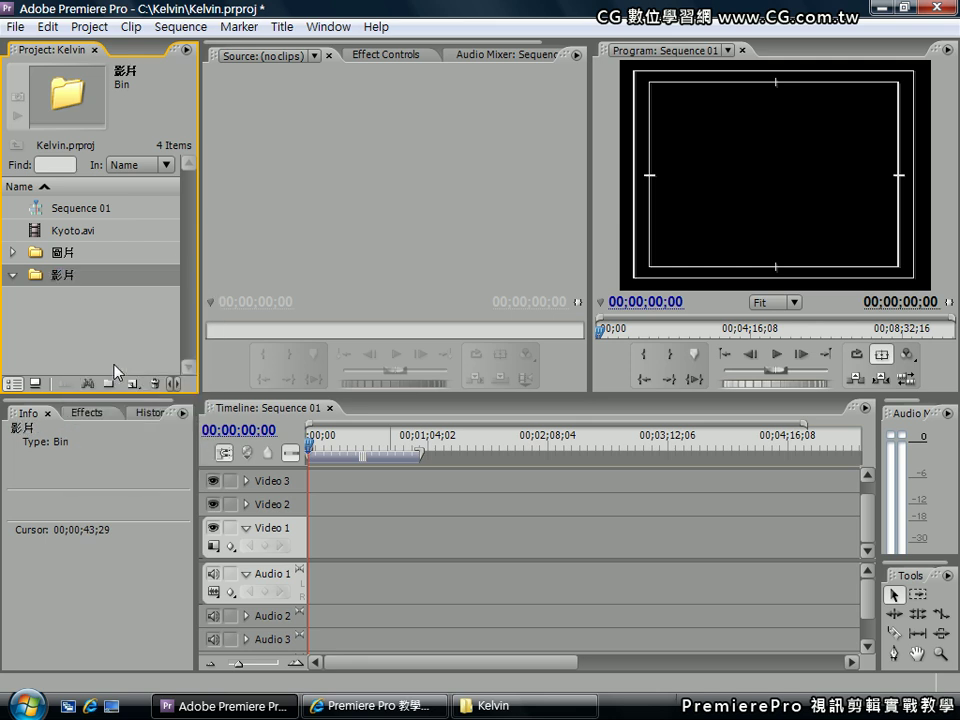
Drag Kyoto.avi into the 影片 bin and collapse the bin.
left_click(66, 233)
left_click_drag(75, 234, 61, 268)
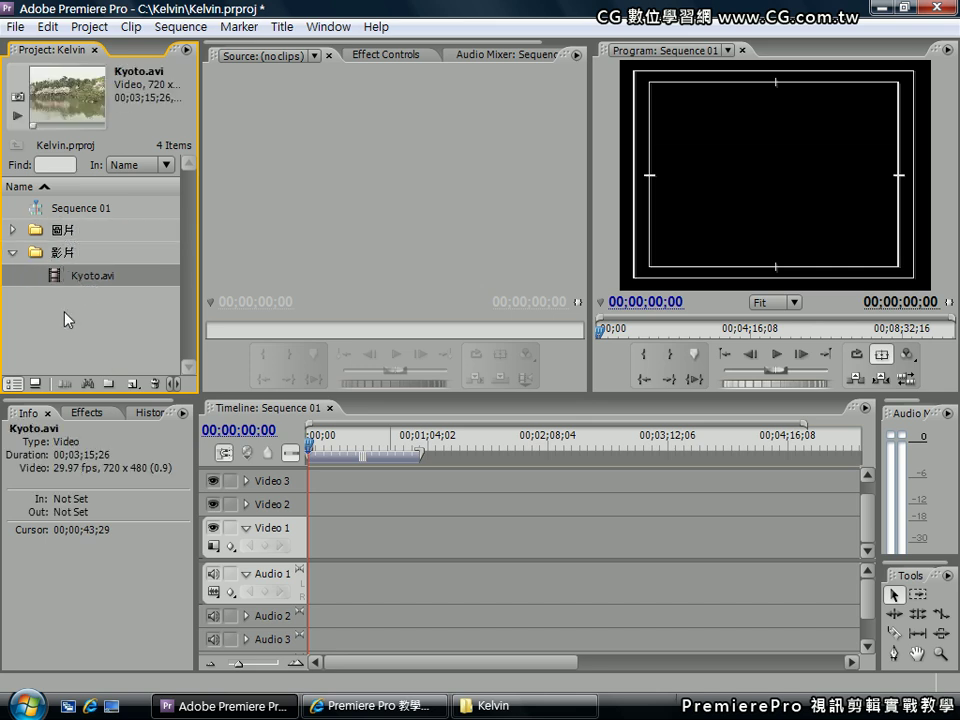
left_click(64, 258)
left_click(13, 253)
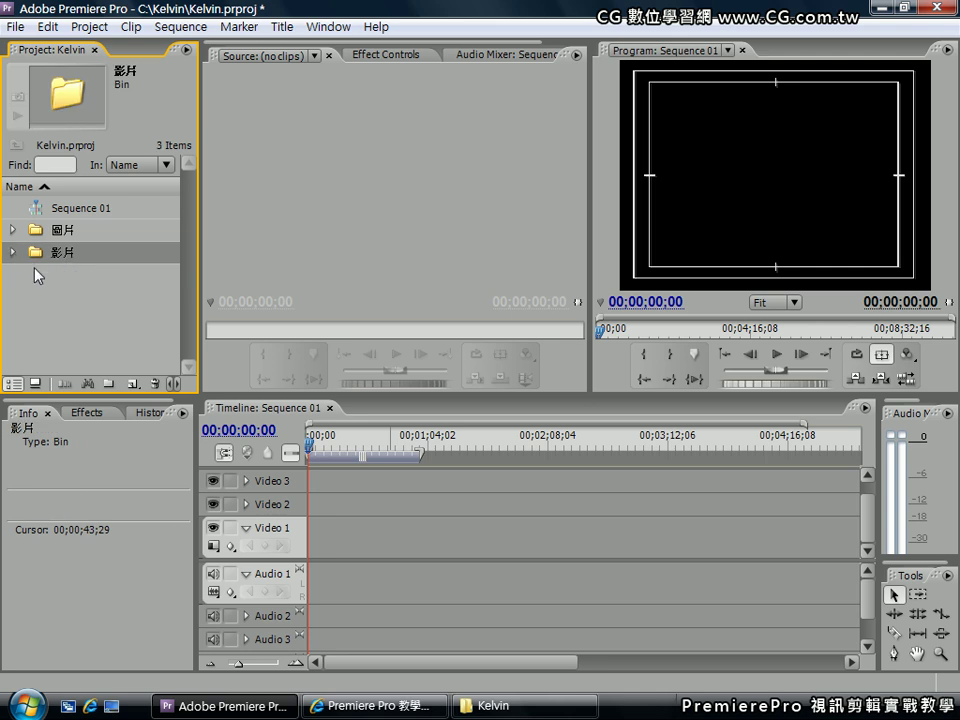
left_click(126, 321)
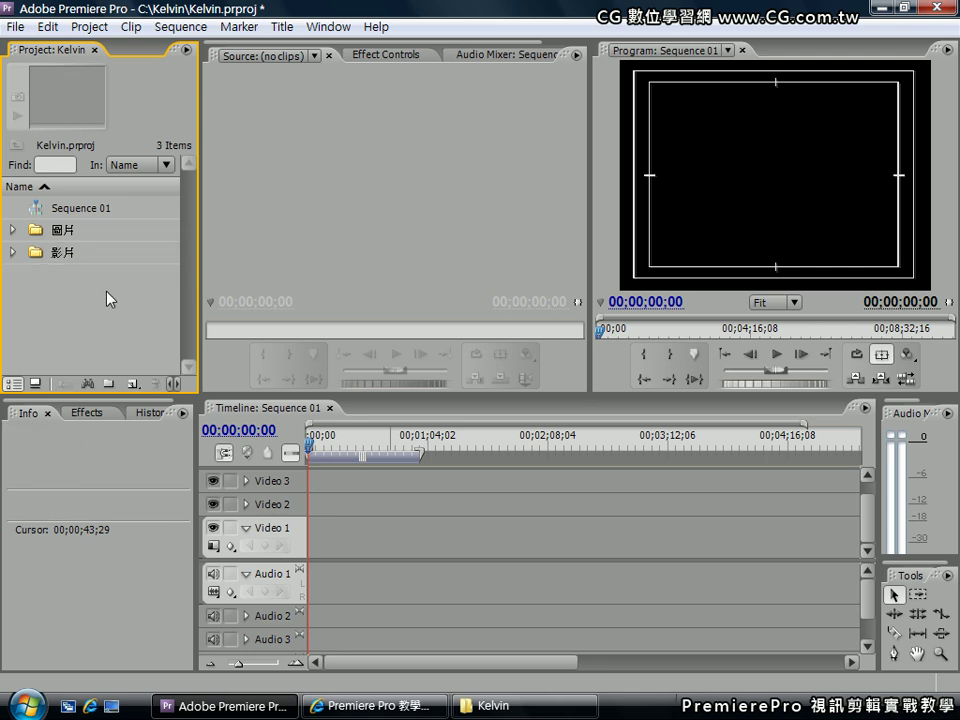
right_click(107, 292)
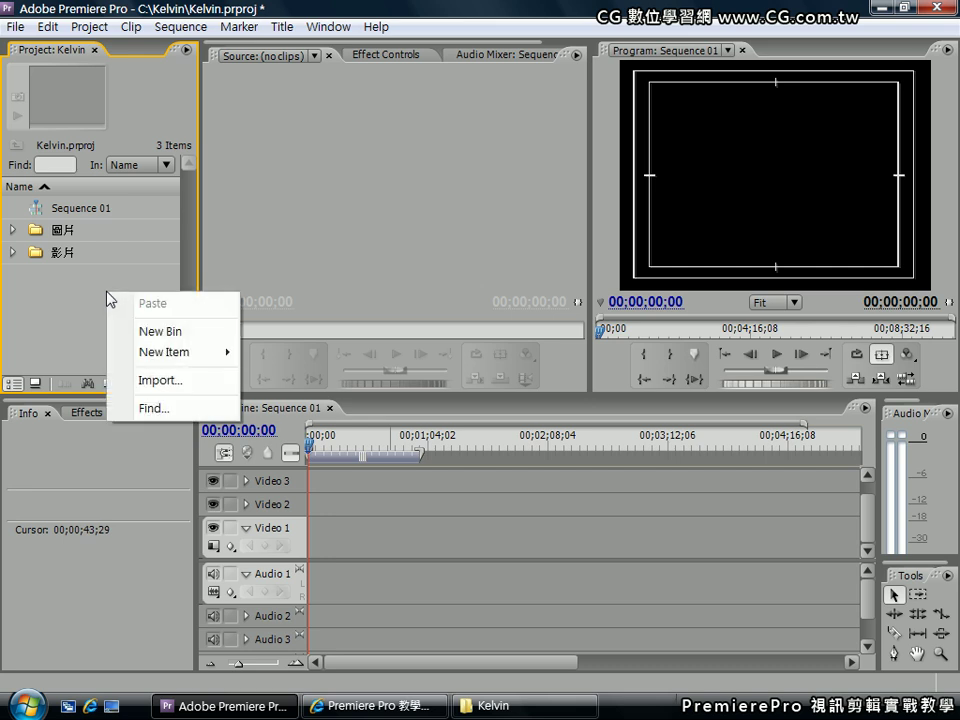
left_click(162, 380)
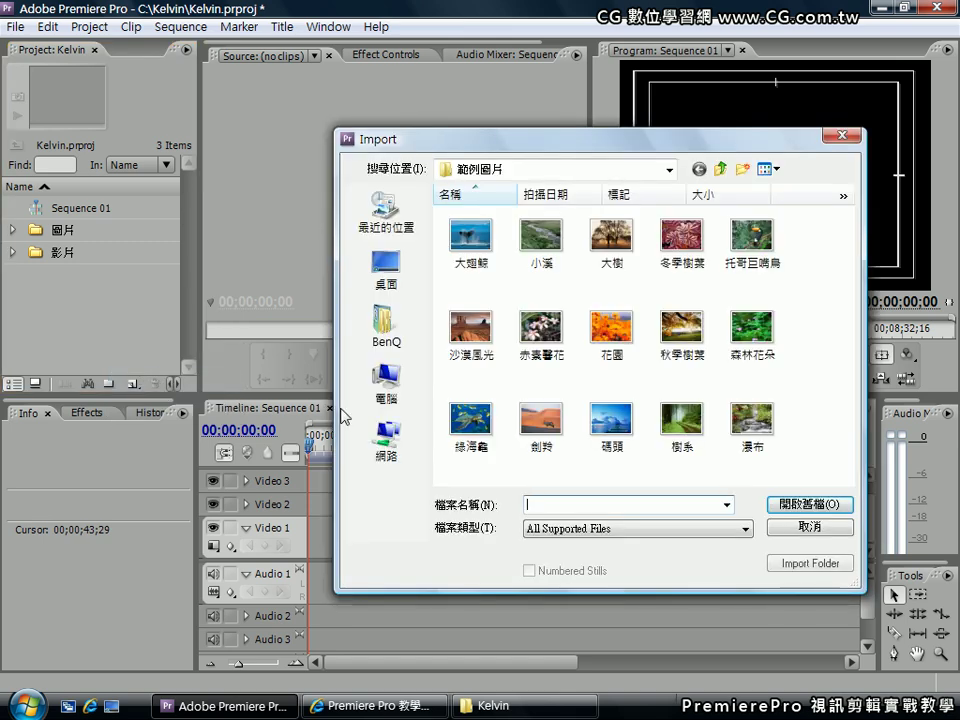
left_click(692, 532)
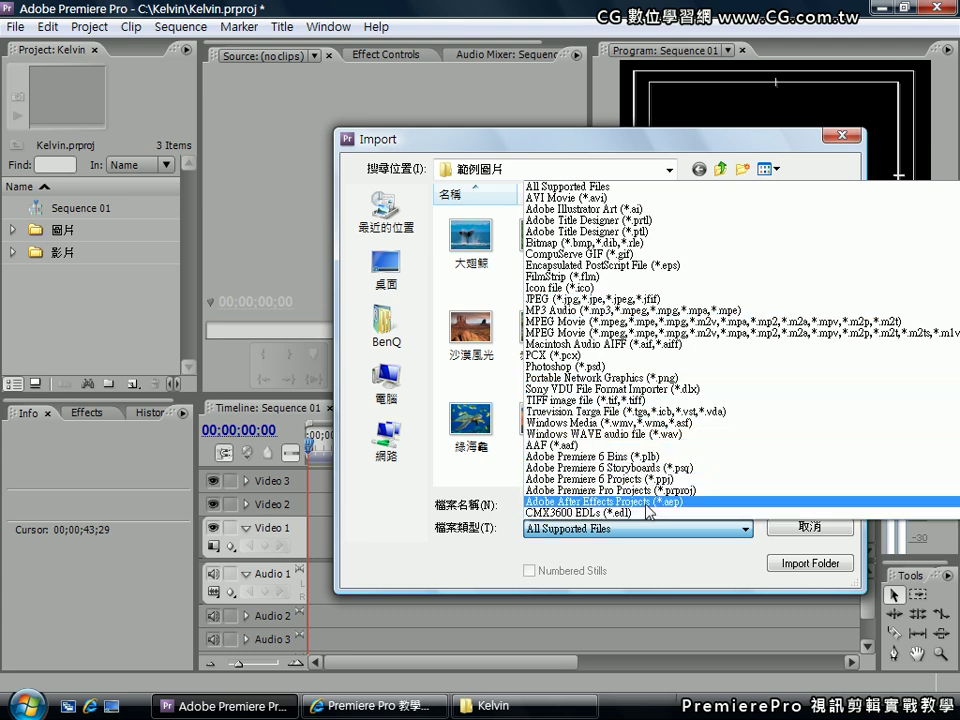
left_click(655, 577)
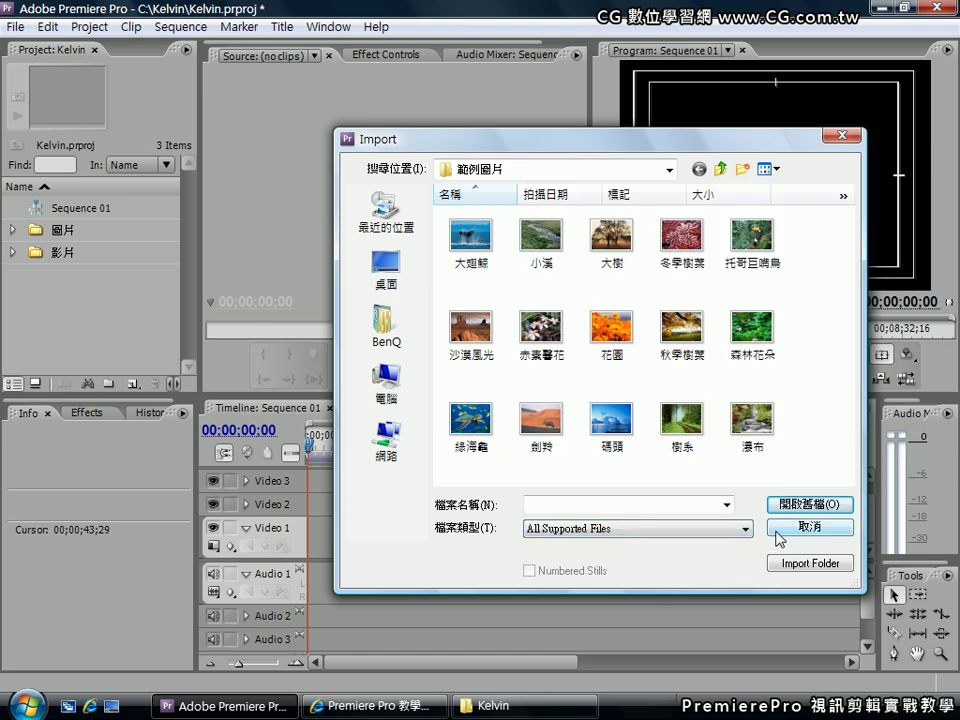
left_click(783, 531)
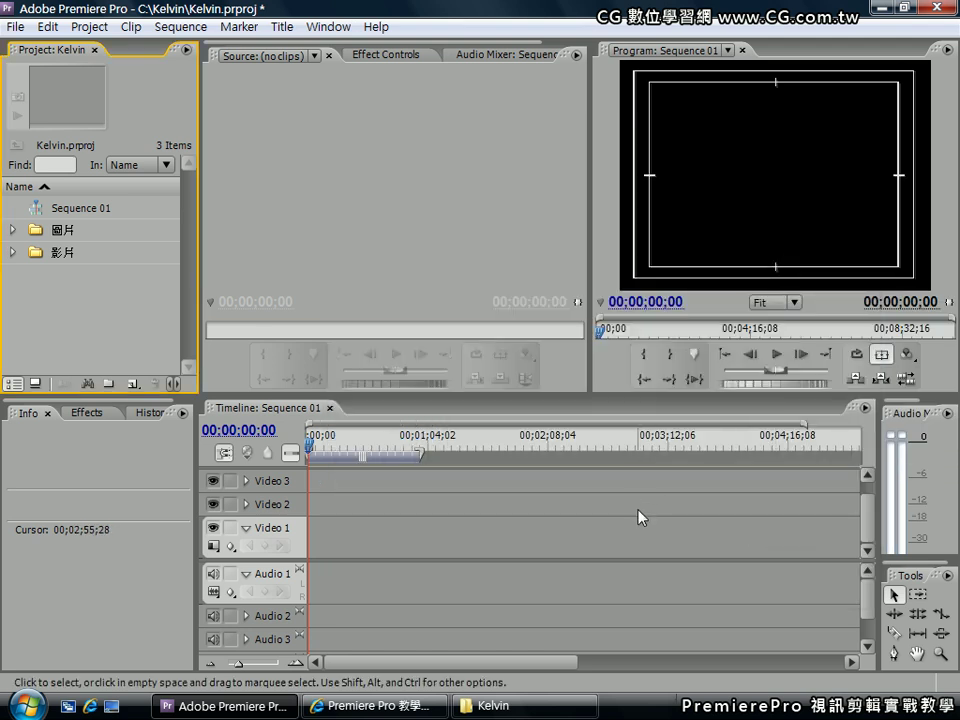